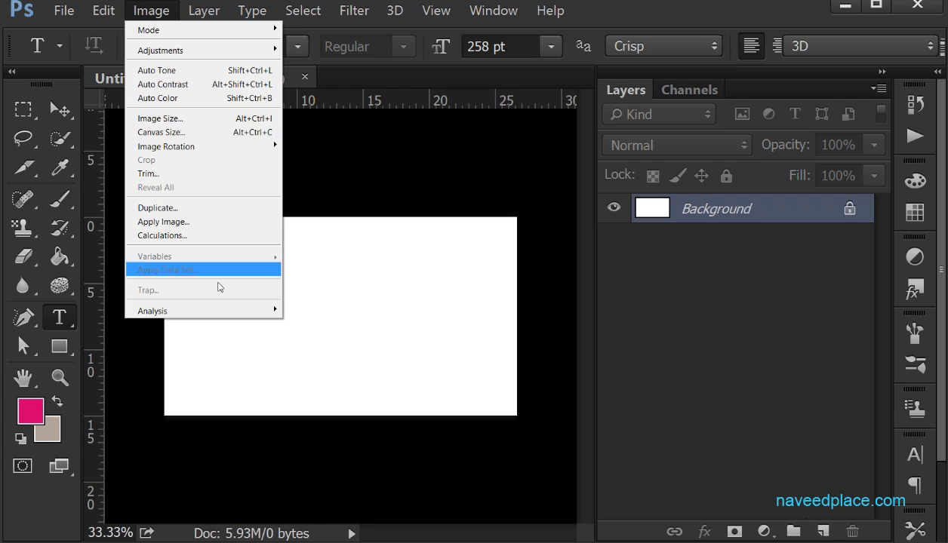
Start a new horizontal text line near the canvas's upper-left corner with the Type tool
left_click(86, 326)
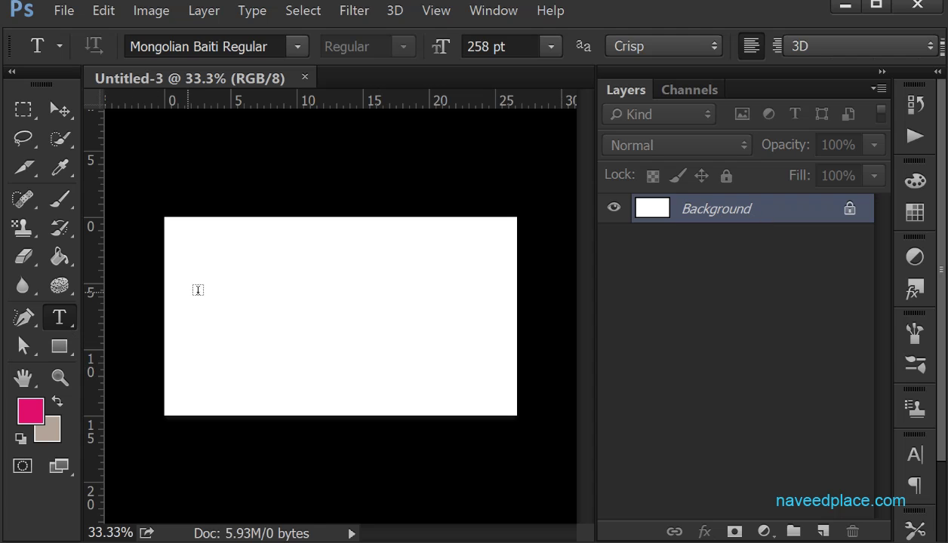
left_click(217, 267)
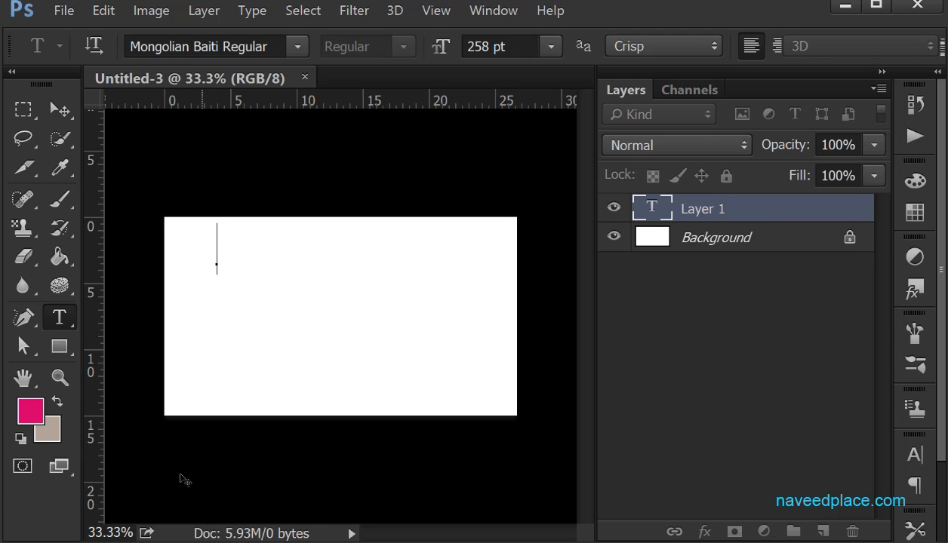
Switch to File Explorer and open the Variable workbook from New folder
left_click(216, 497)
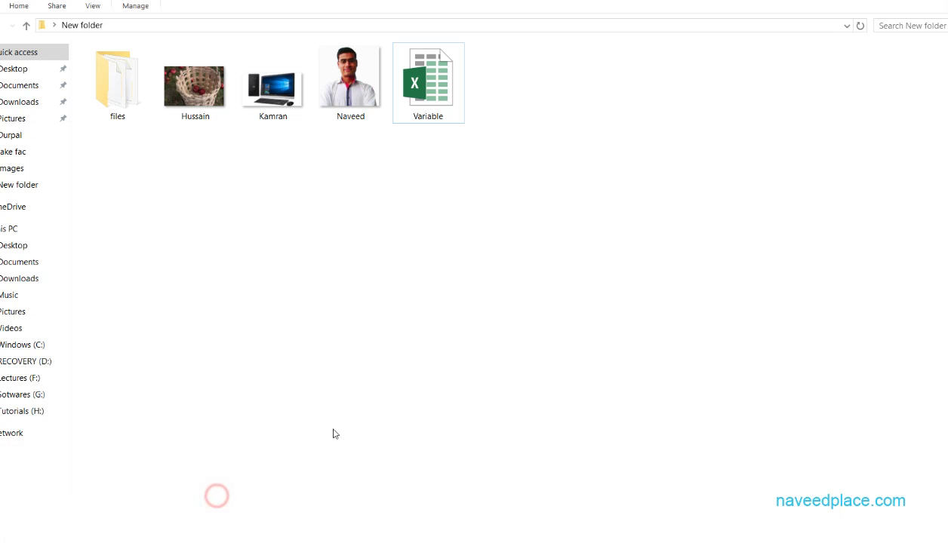
left_click(446, 123)
double_click(420, 101)
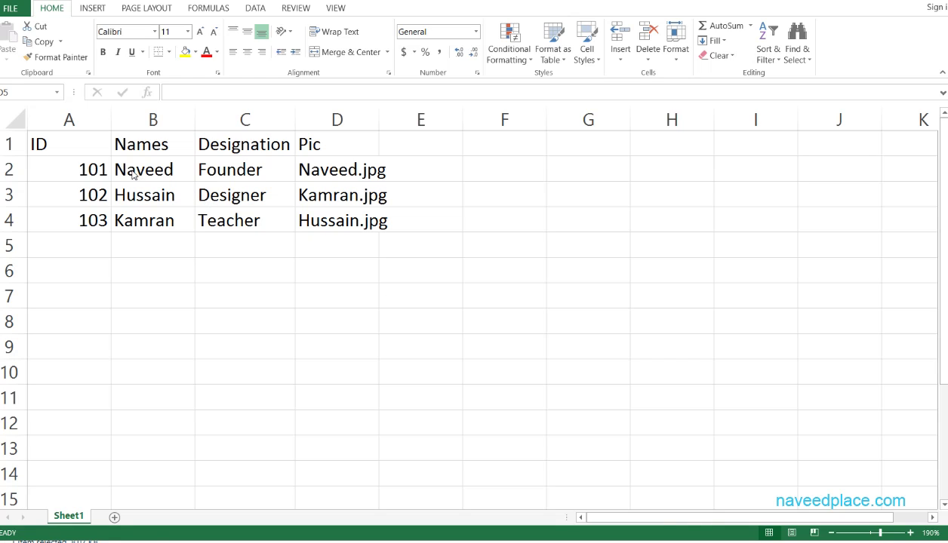
Examine the workbook's ID, Names, Designation and Pic headings and compare the Pic entries with the image files in New folder
left_click(74, 147)
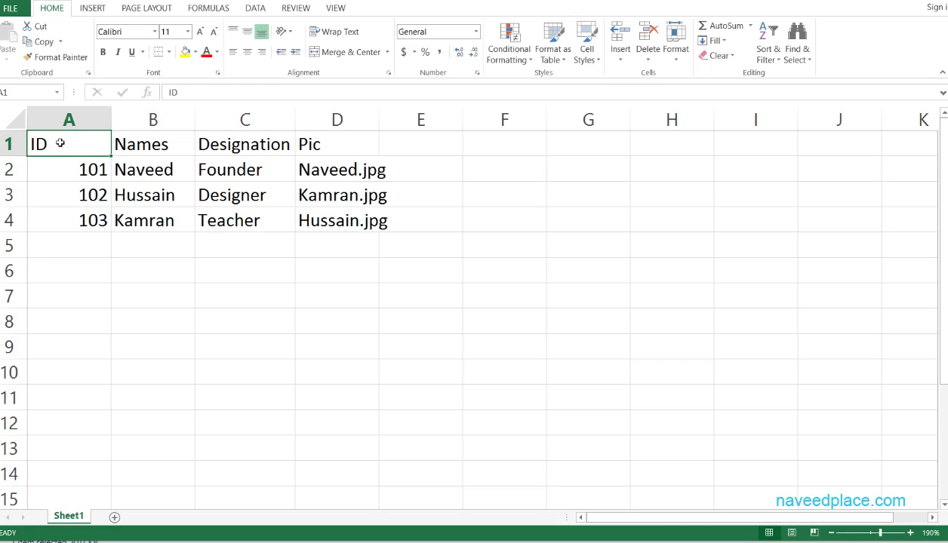
left_click(147, 146)
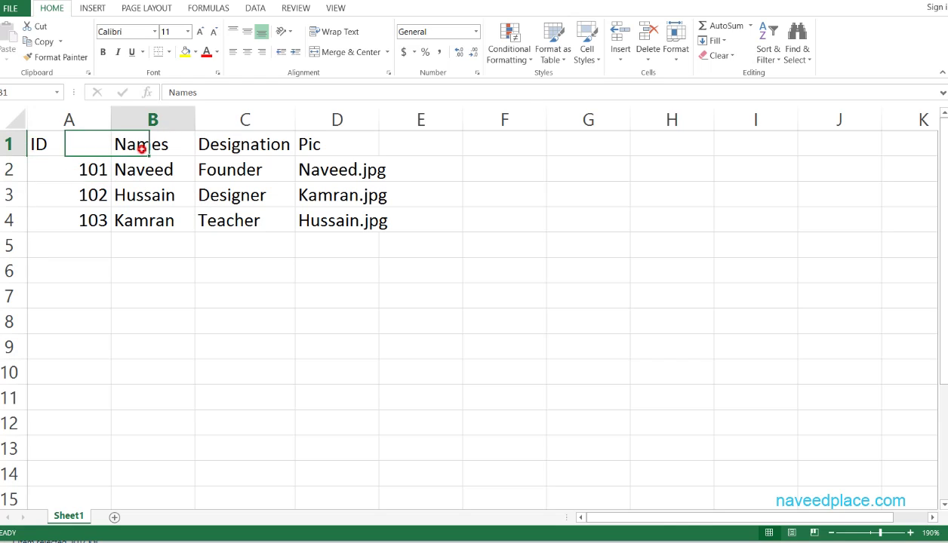
left_click(223, 148)
left_click(328, 144)
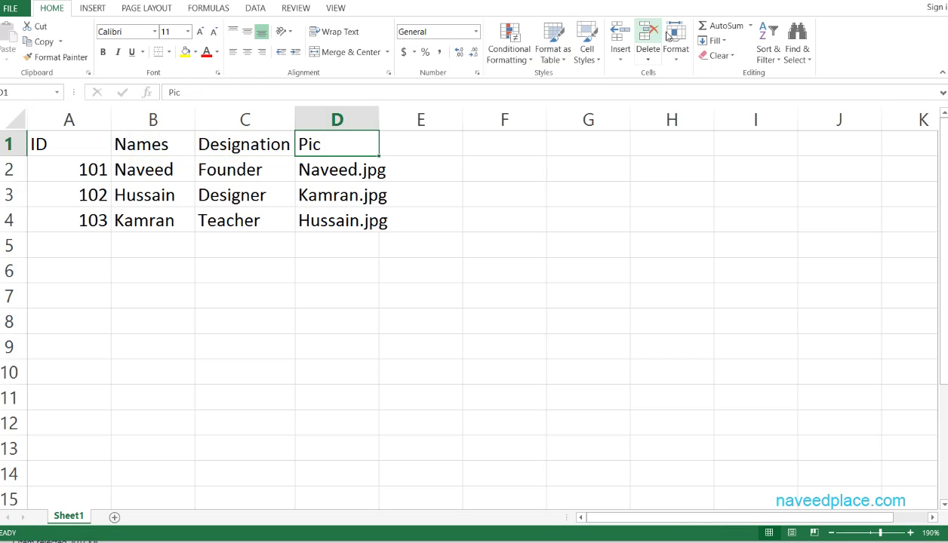
mouse_move(149, 540)
left_click(197, 500)
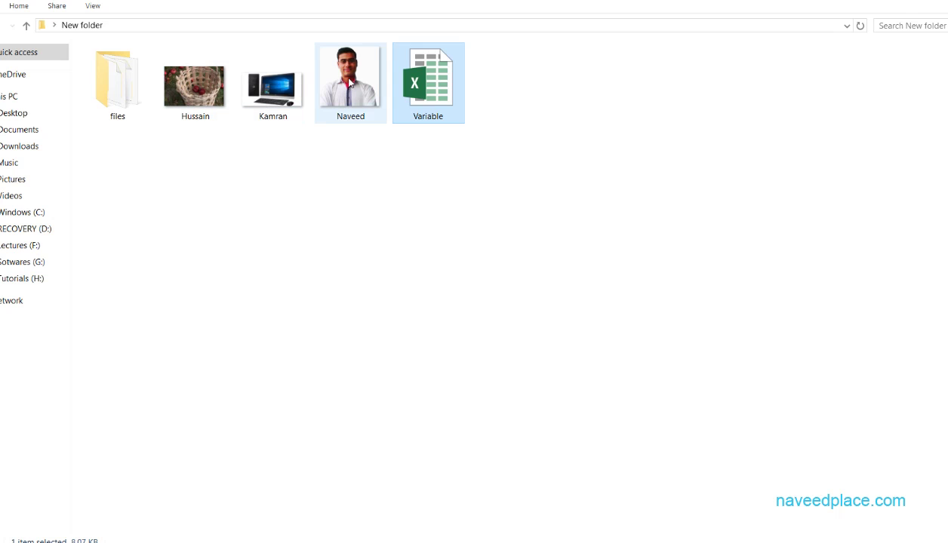
double_click(440, 105)
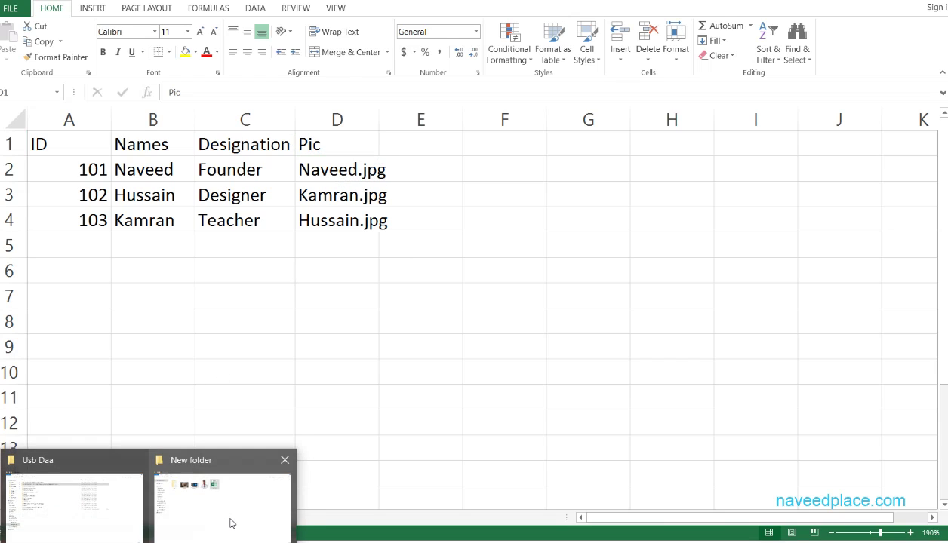
left_click(230, 520)
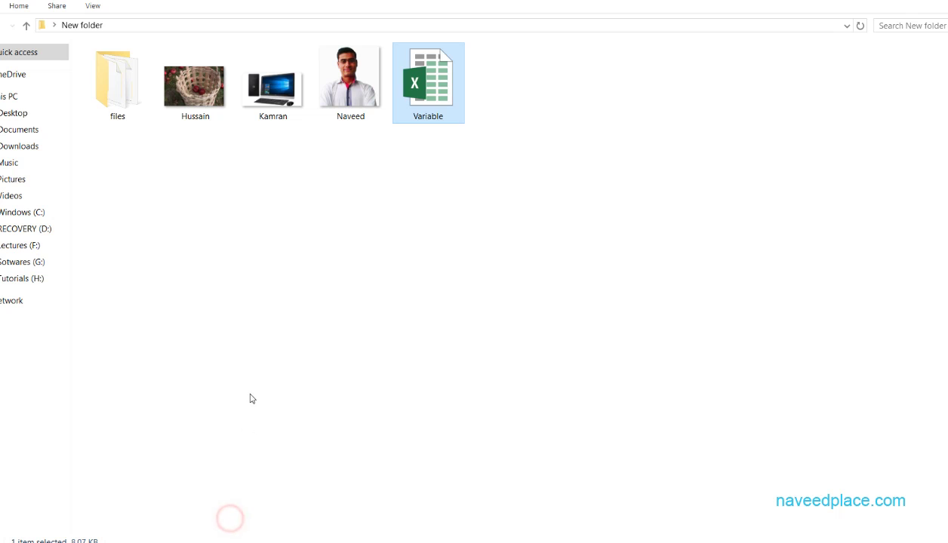
Check the file type of the portrait image in its file properties
left_click(346, 107)
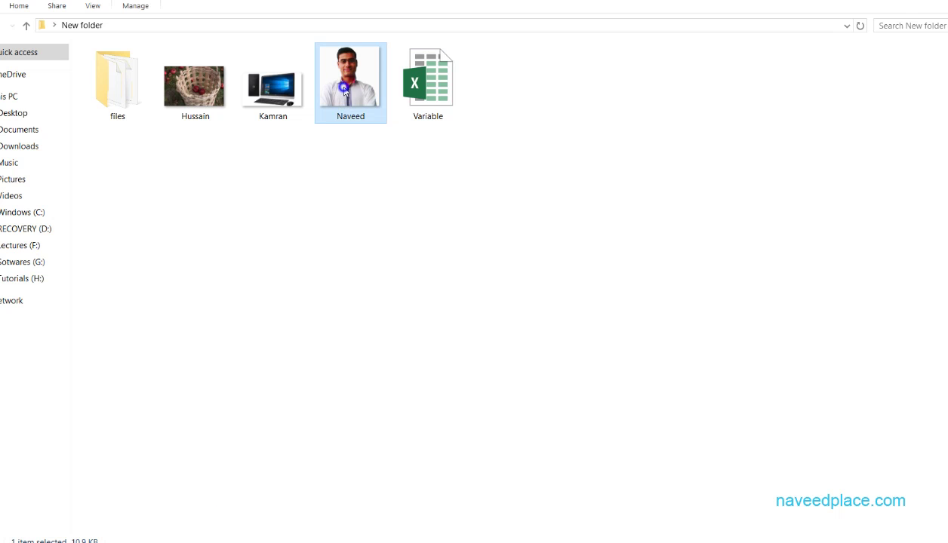
right_click(345, 91)
left_click(383, 426)
double_click(455, 174)
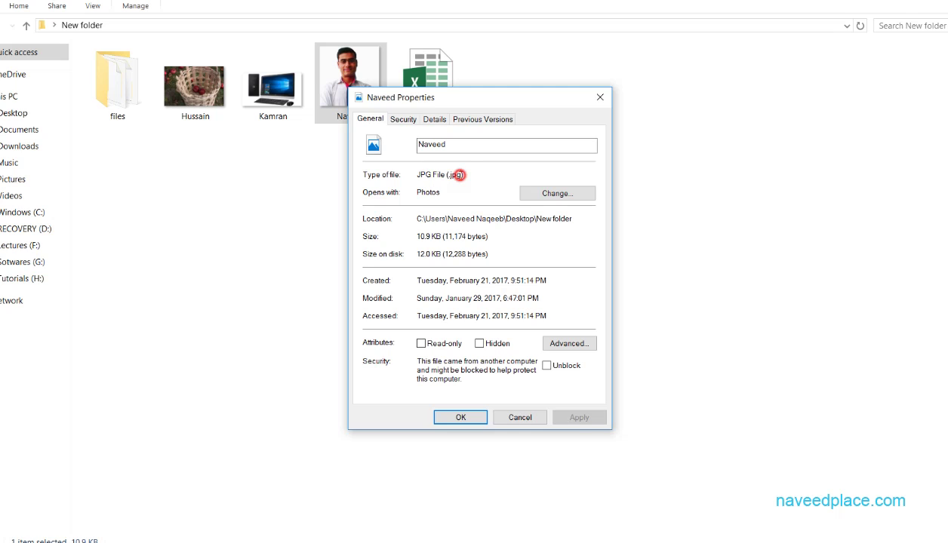
left_click(899, 3)
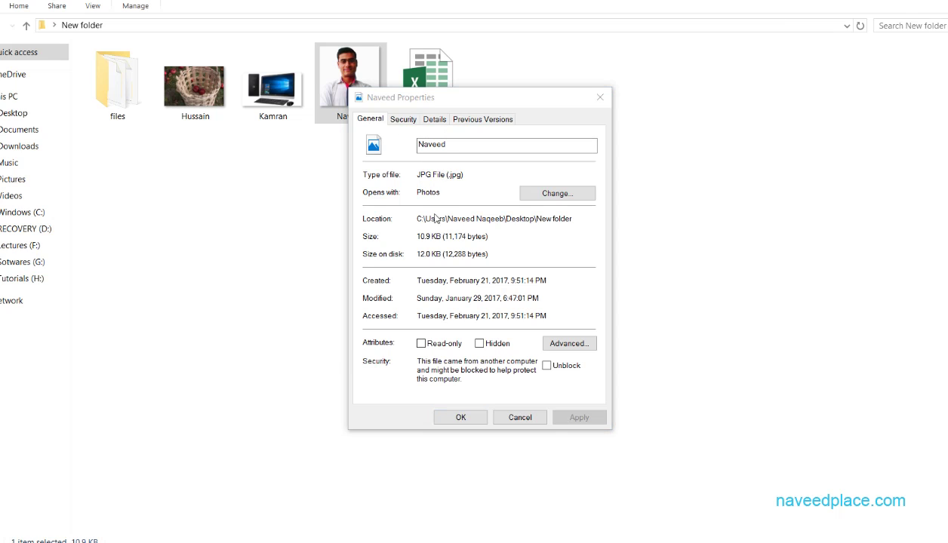
left_click(289, 201)
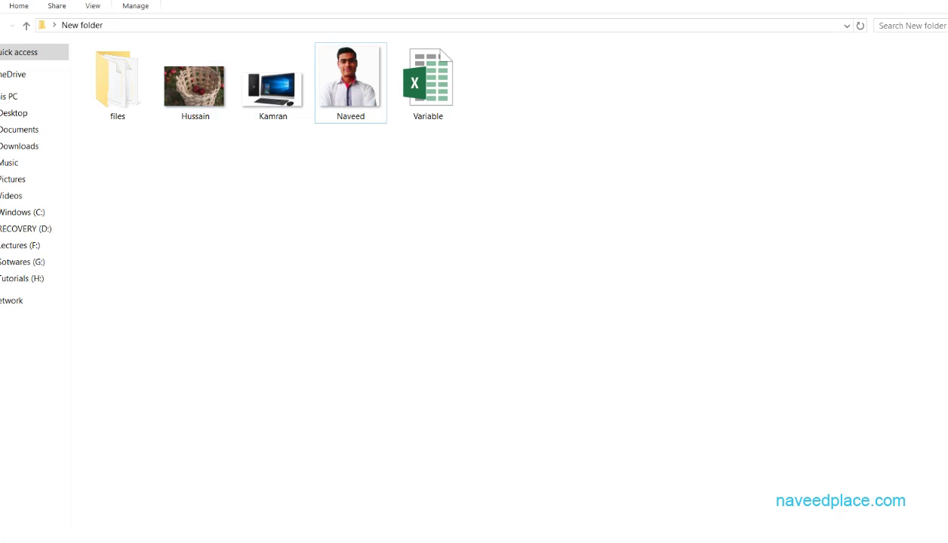
Copy the ID heading from the Excel workbook into the open Photoshop text layer and commit the text
key("alt+Tab")
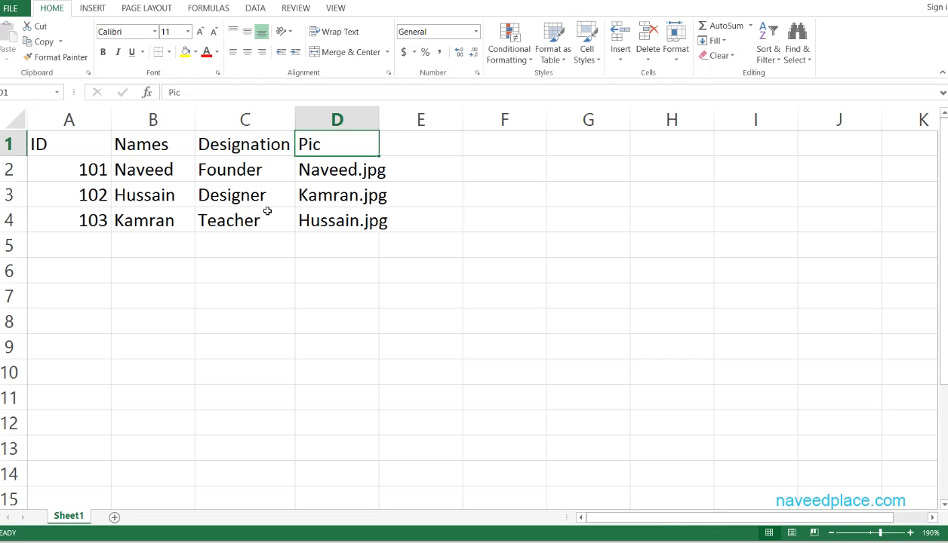
left_click(71, 148)
double_click(68, 148)
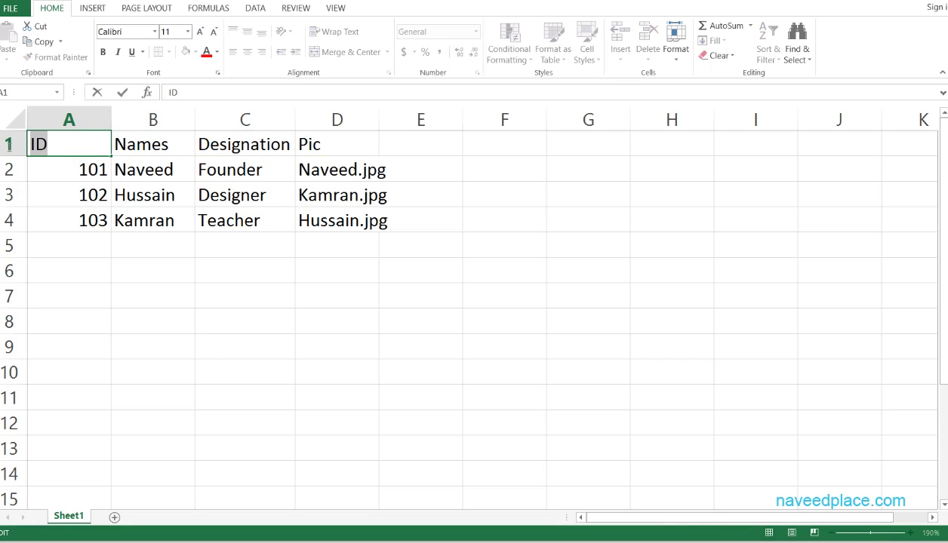
key("ctrl+c")
key("alt+Tab")
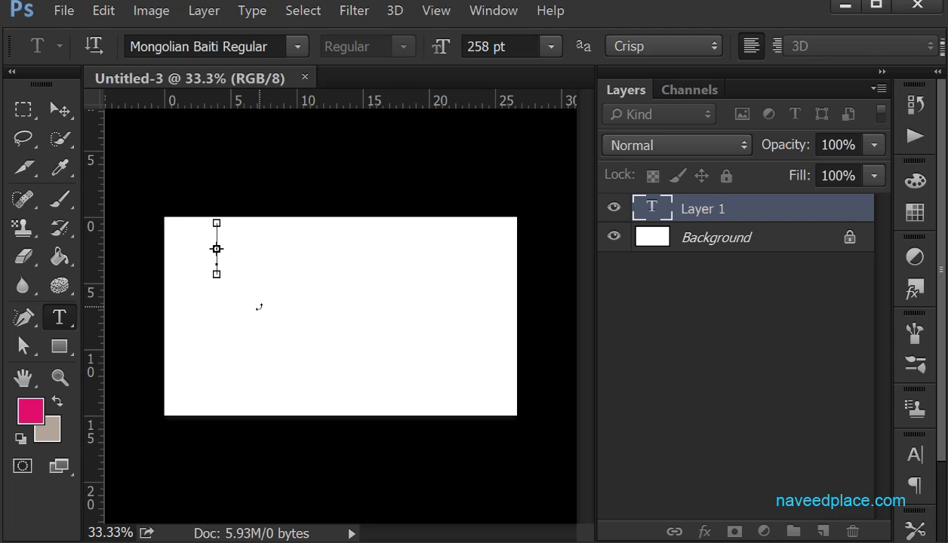
key("ctrl+v")
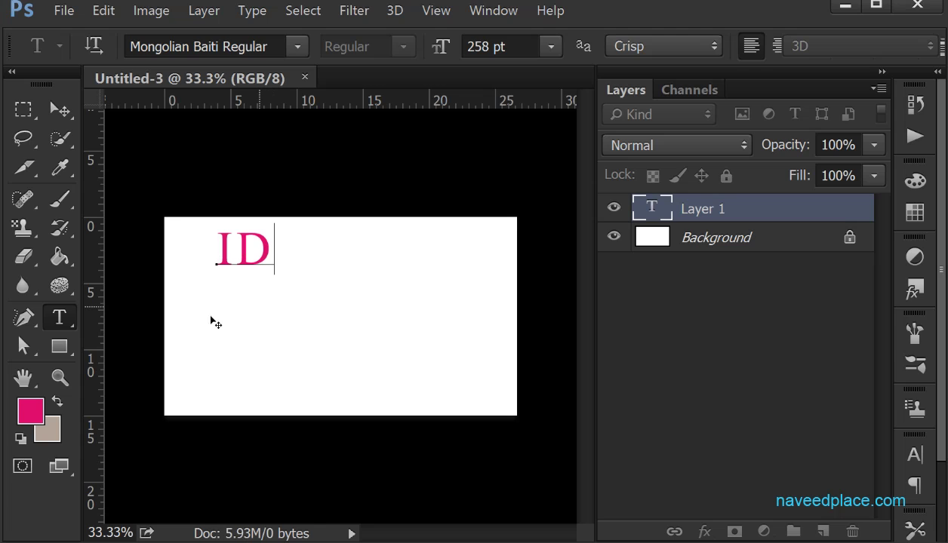
left_click_drag(65, 320, 125, 309)
key("alt+Tab")
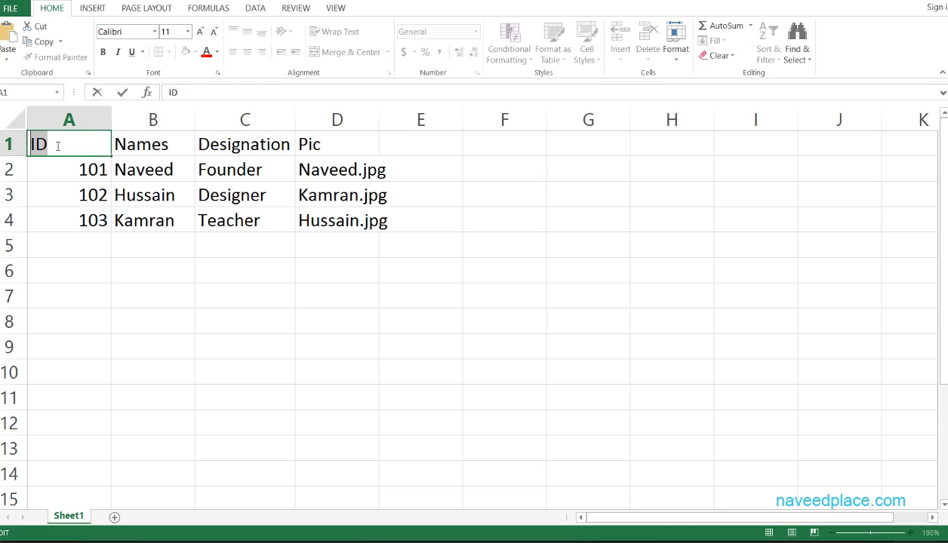
key("alt+Tab")
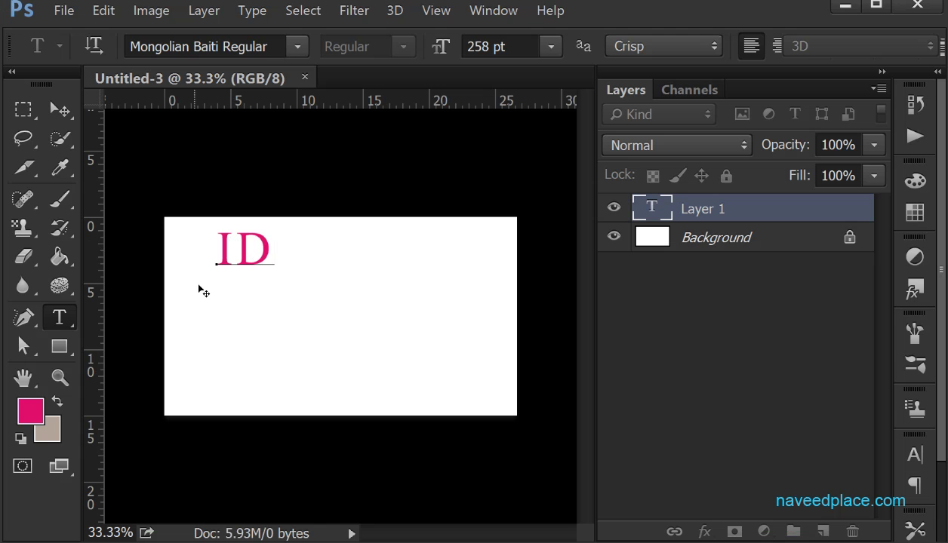
left_click(672, 237)
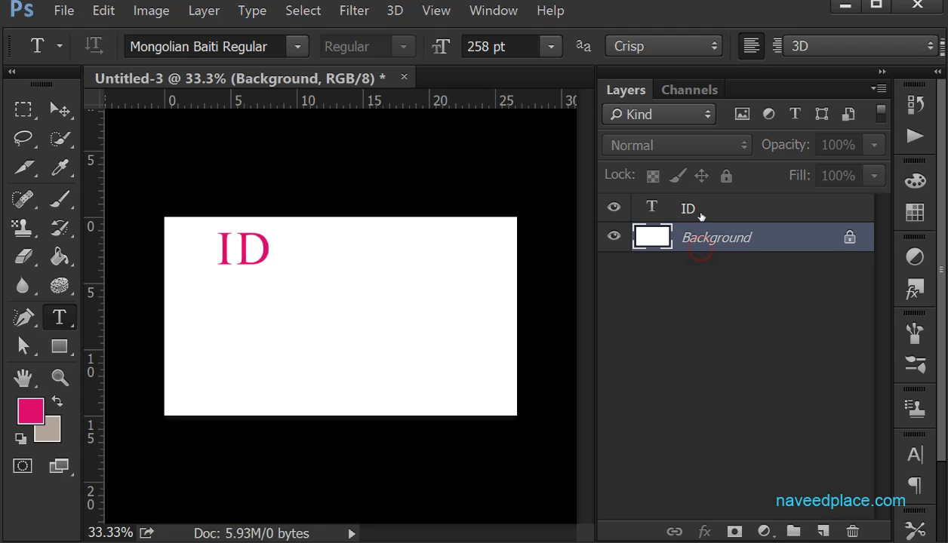
left_click(701, 212)
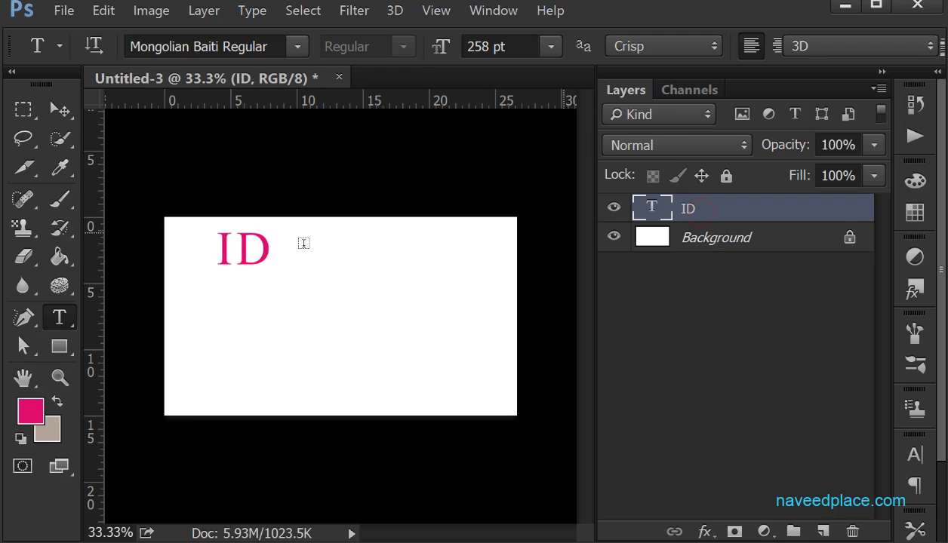
Add a text layer below ID containing the Names heading copied from the Excel workbook, and commit it
left_click(210, 314)
key("alt+Tab")
left_click(160, 147)
double_click(180, 143)
left_click_drag(180, 144, 97, 145)
key("ctrl+c")
key("alt+Tab")
key("ctrl+v")
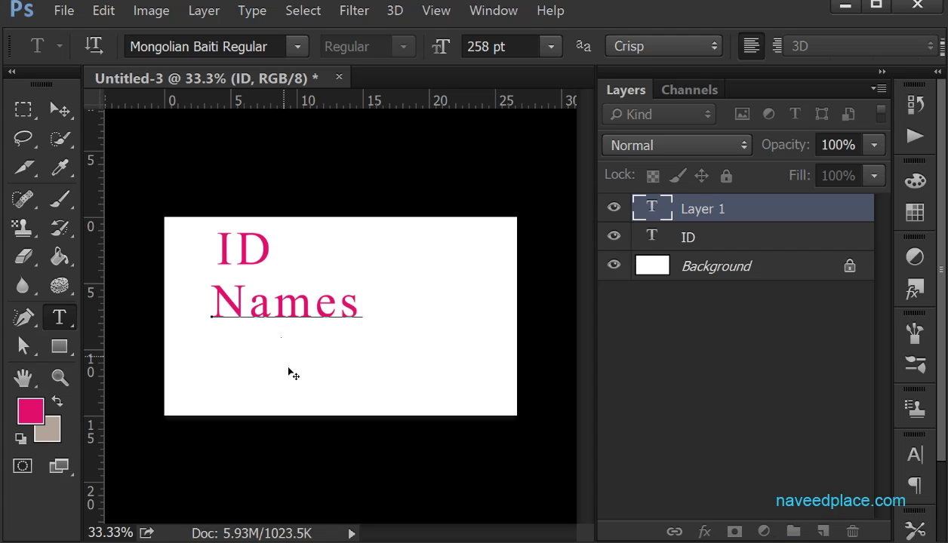
left_click(685, 240)
left_click(706, 213)
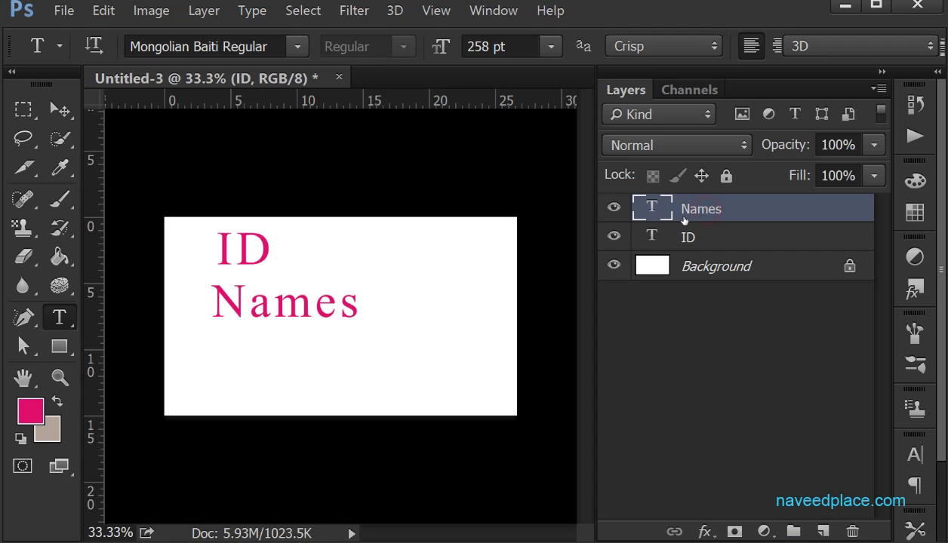
Add a text layer below Names with the Designation heading copied from Excel, and move it slightly down and left
left_click(216, 356)
key("alt+Tab")
left_click(270, 144)
double_click(270, 144)
double_click(257, 144)
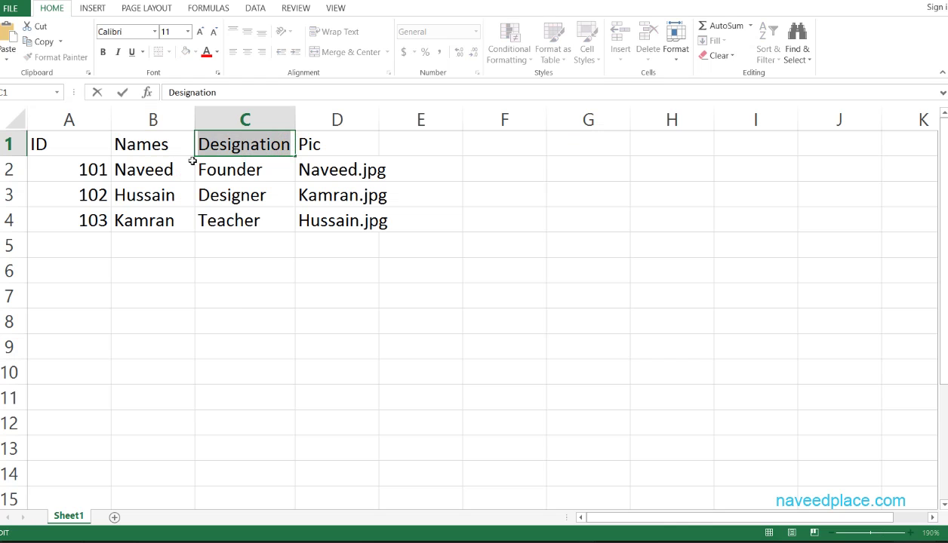
key("ctrl+c")
key("alt+Tab")
key("ctrl+v")
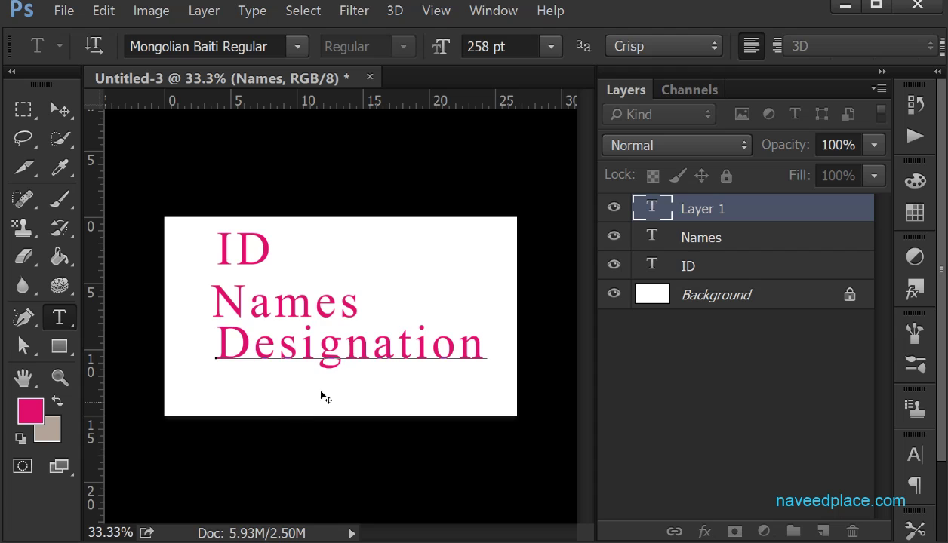
left_click(61, 109)
left_click_drag(285, 343, 248, 363)
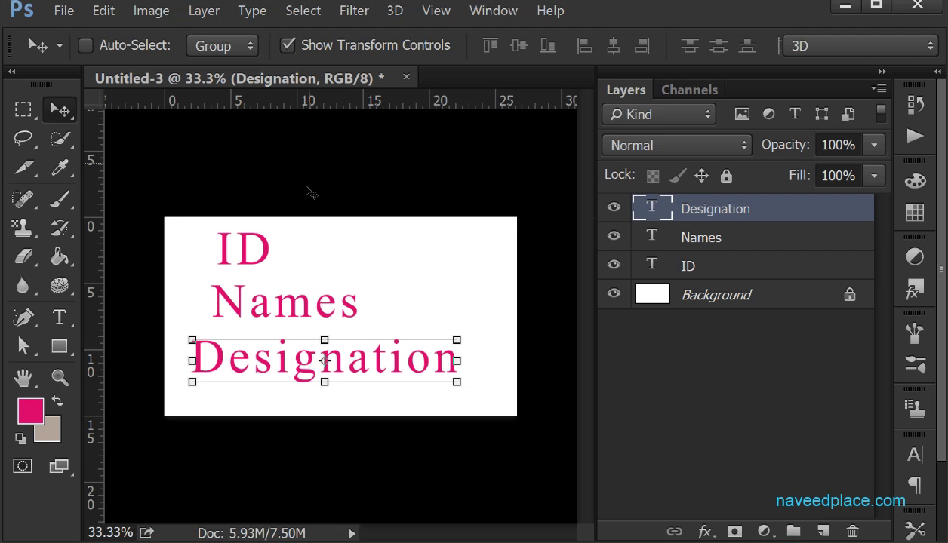
Add an empty layer above the text layers and name it Pic to match the workbook's image column heading
left_click(822, 531)
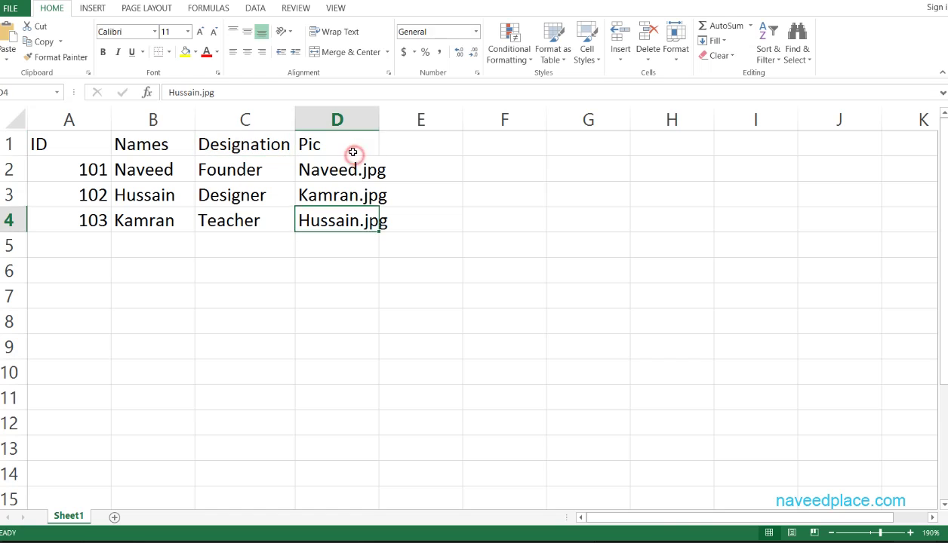
left_click(344, 144)
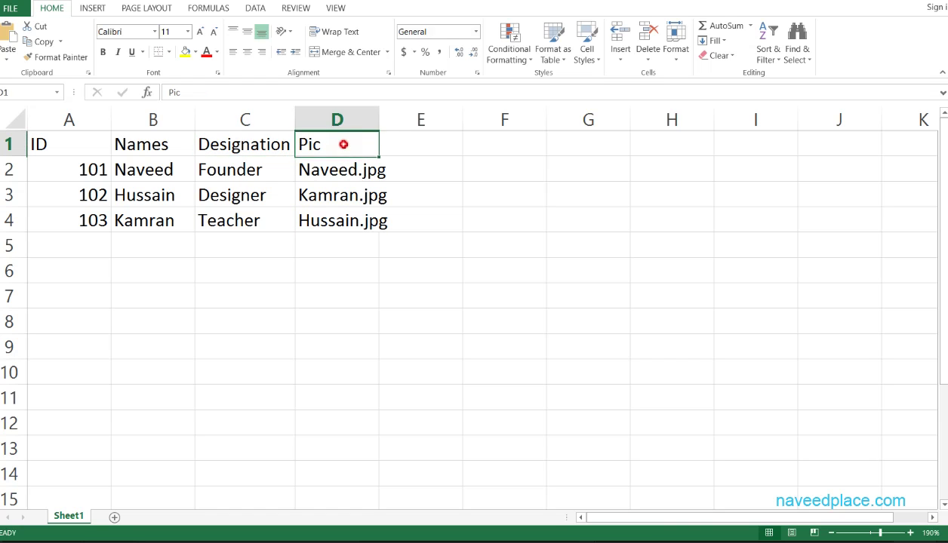
double_click(344, 144)
double_click(333, 144)
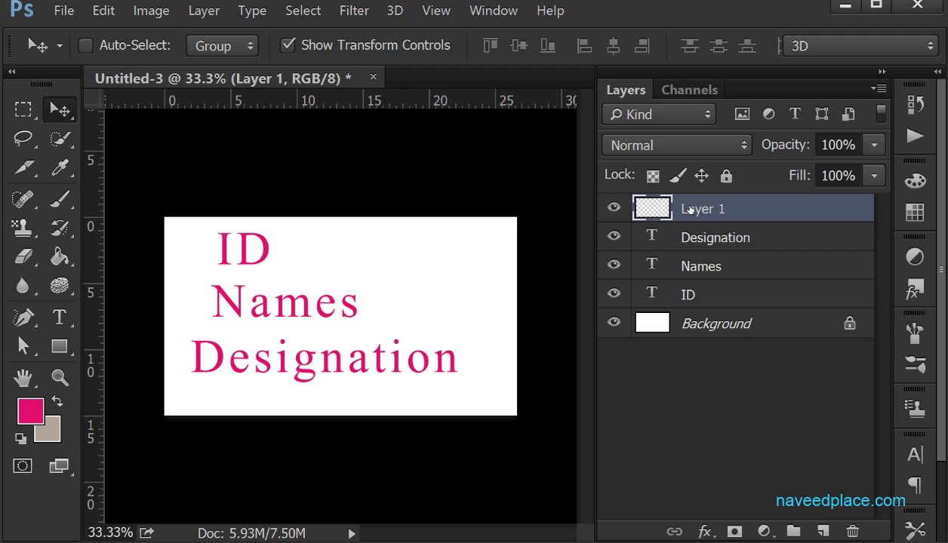
double_click(696, 210)
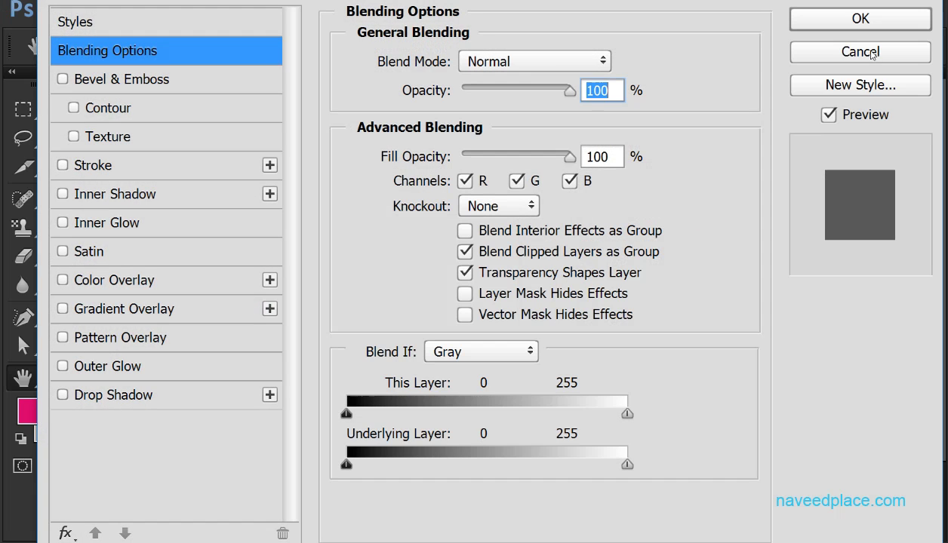
key("Escape")
double_click(698, 212)
type("Pic")
key("Return")
left_click(707, 241)
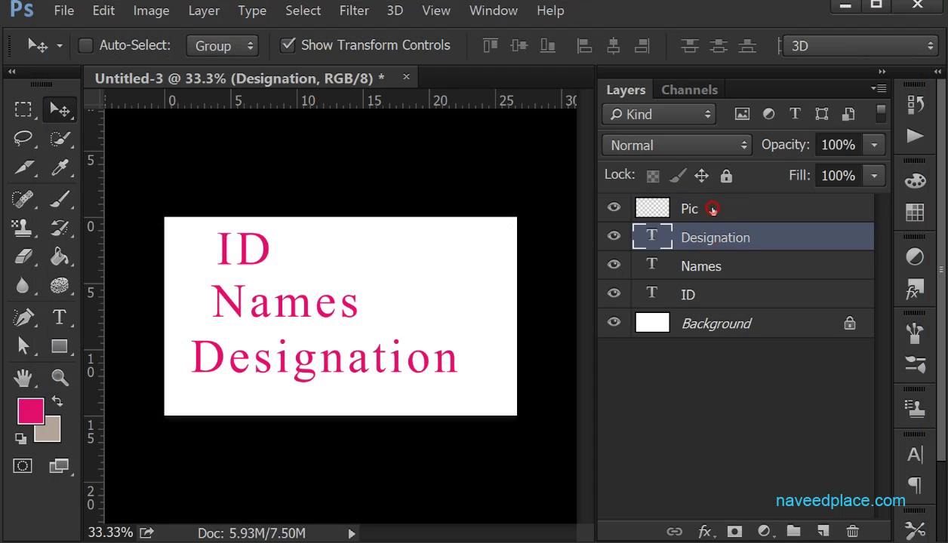
left_click(674, 211)
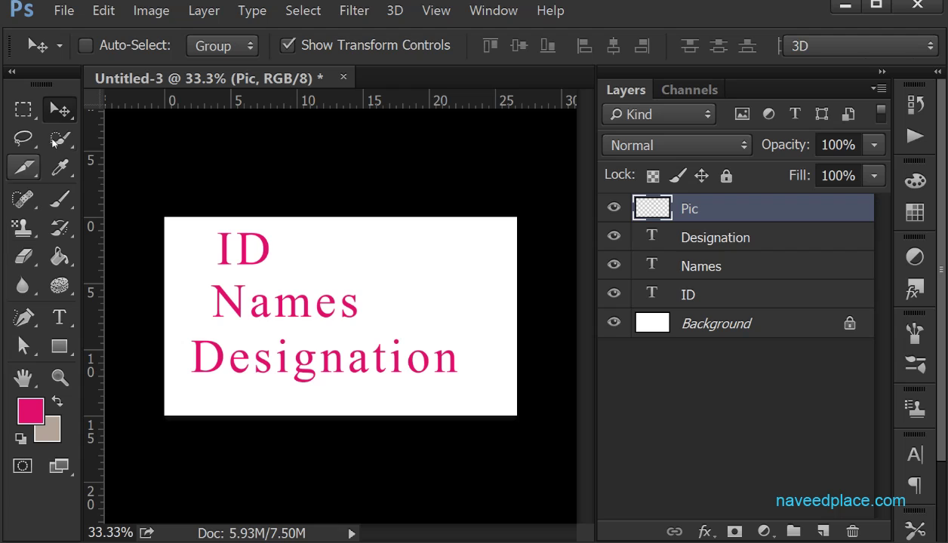
Draw a rectangular selection in the canvas's upper-right area on the Pic layer and fill it with the pink foreground color
left_click(41, 109)
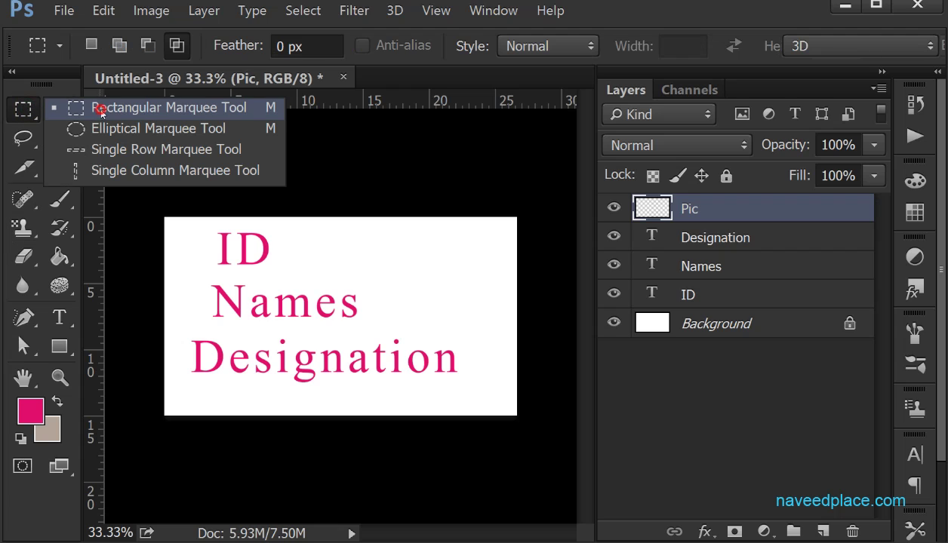
left_click(59, 108)
mouse_move(395, 229)
left_mouse_down()
mouse_move(452, 332)
mouse_move(504, 330)
left_mouse_up()
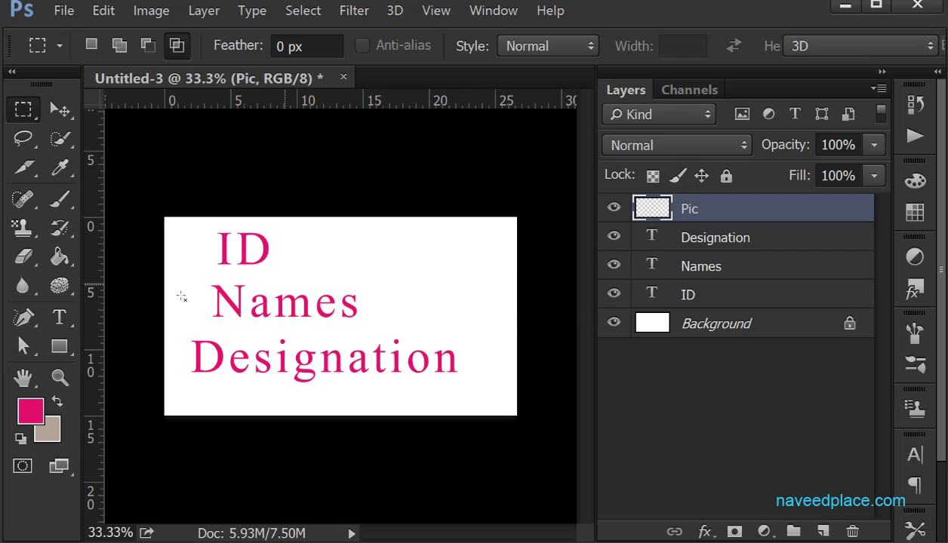
left_click(59, 257)
left_click(60, 259)
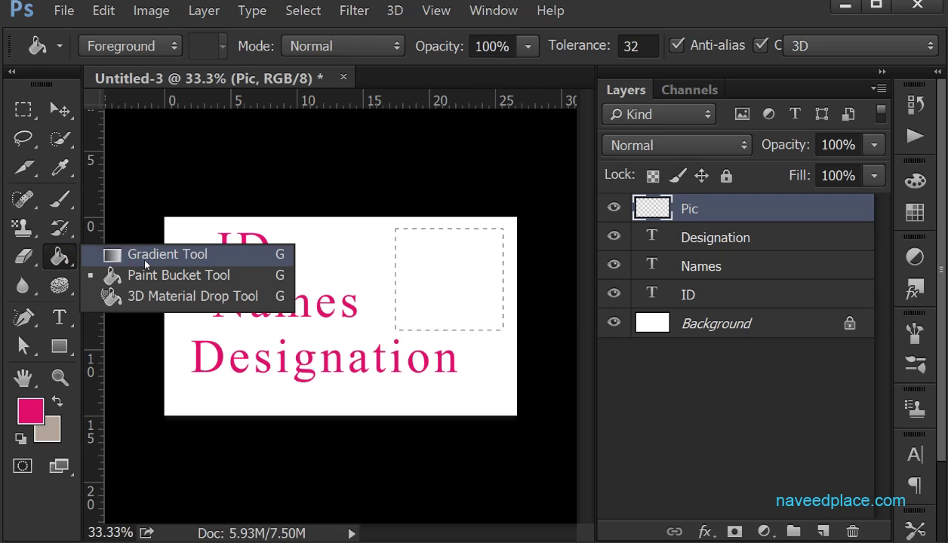
left_click(143, 275)
left_click(437, 284)
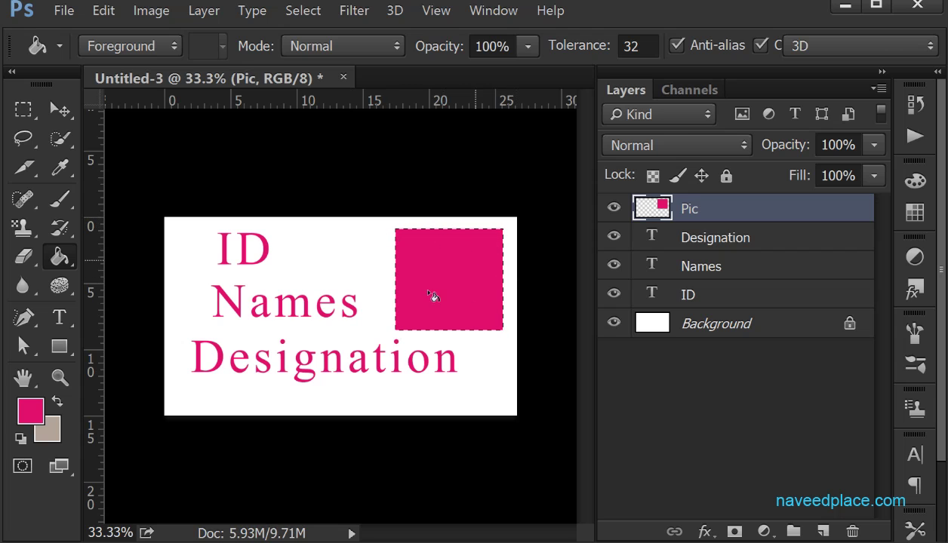
key("ctrl+shift+s")
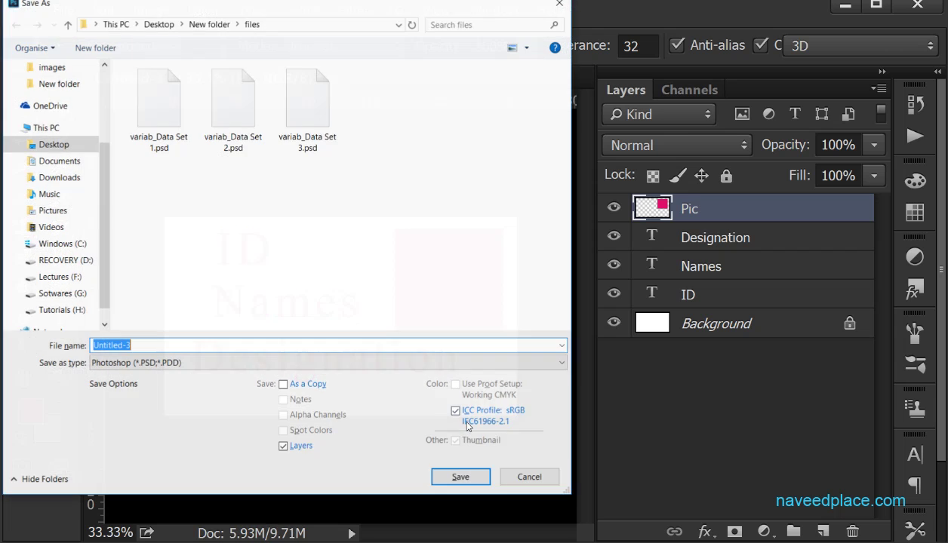
key("Escape")
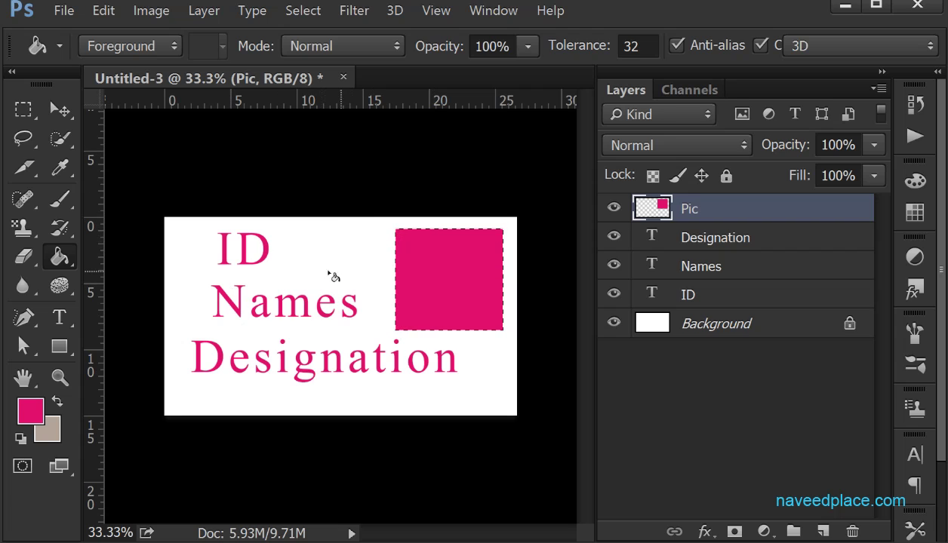
Define a Text Replacement variable named ID for the ID layer
left_click(152, 12)
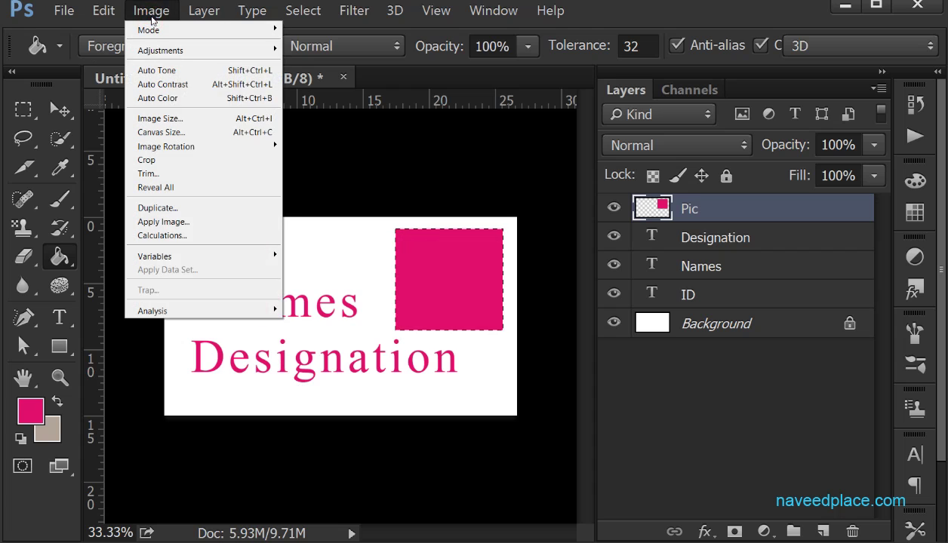
mouse_move(170, 256)
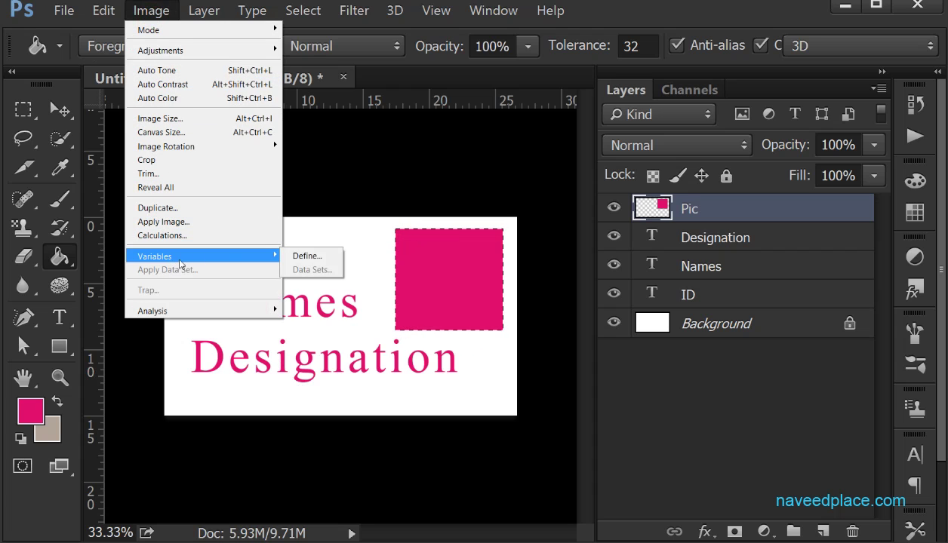
left_click(313, 257)
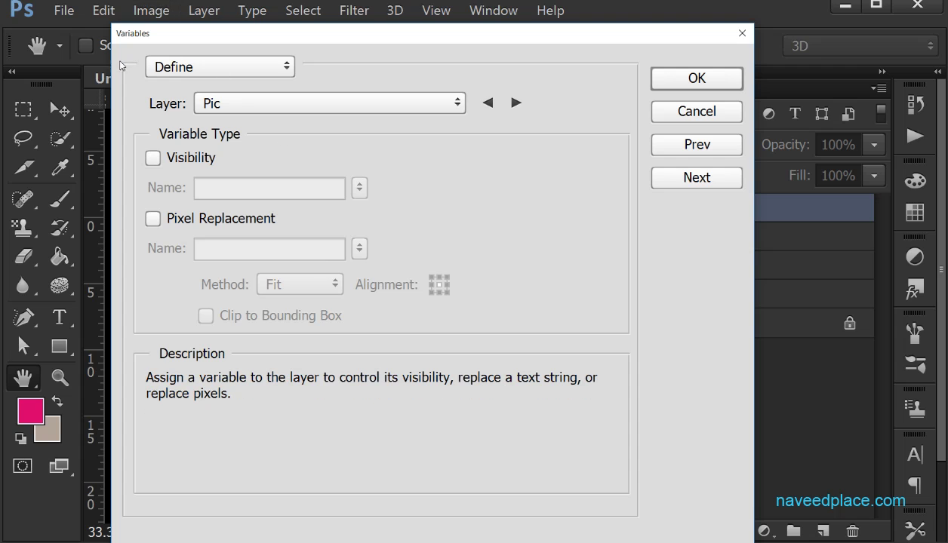
left_click(217, 103)
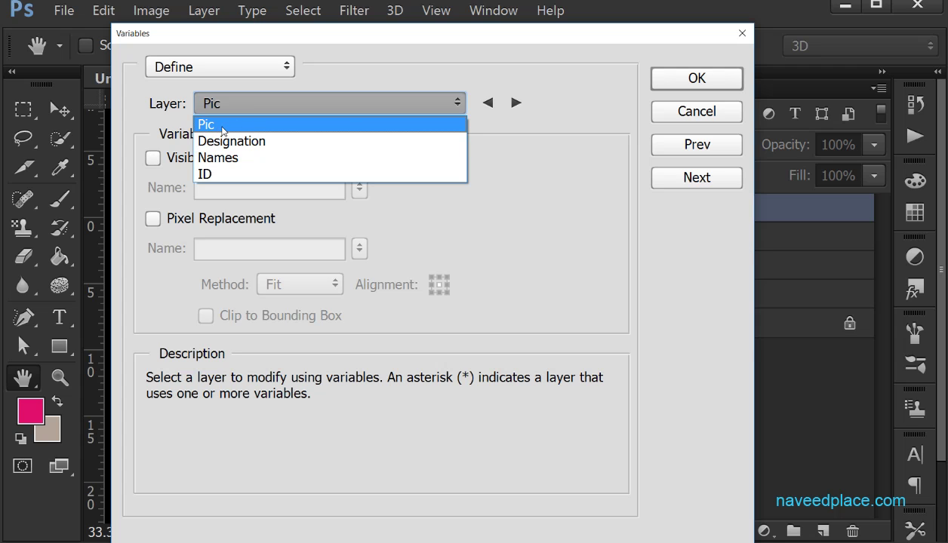
left_click(211, 178)
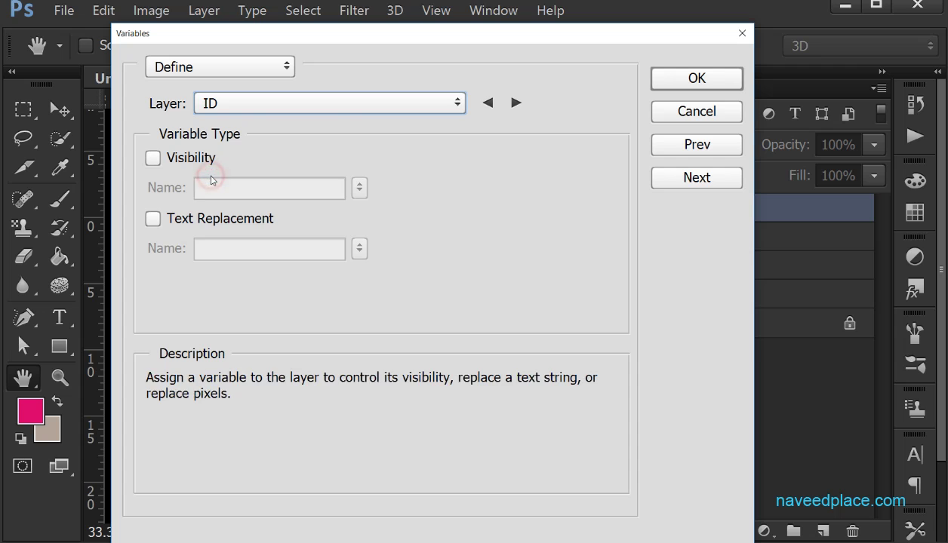
left_click(152, 220)
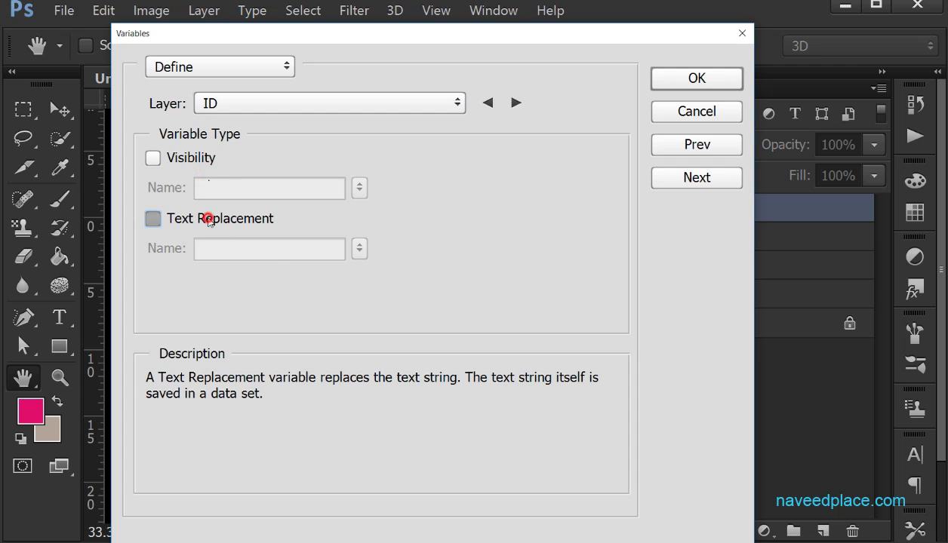
left_click_drag(303, 250, 236, 136)
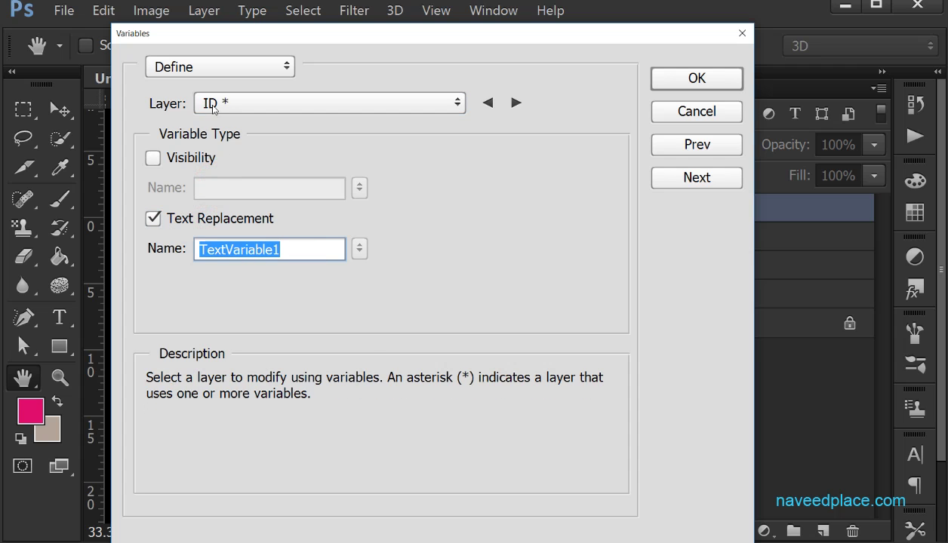
key("BackSpace")
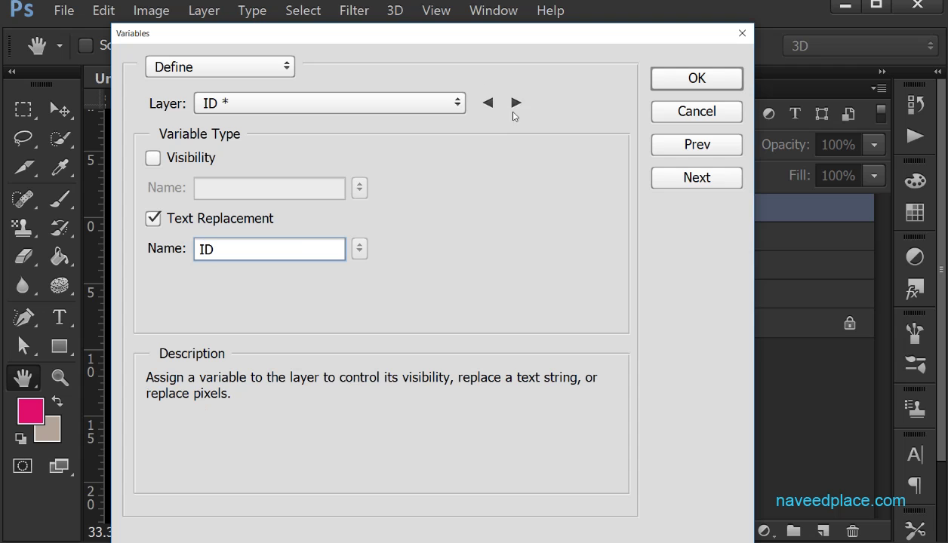
Define a Pixel Replacement variable named Pic for the Pic layer
left_click(514, 104)
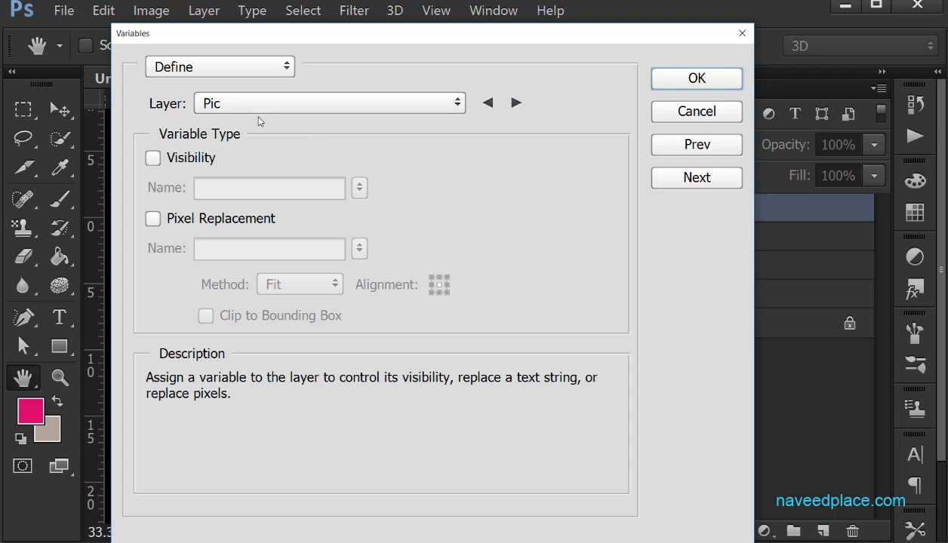
left_click(152, 218)
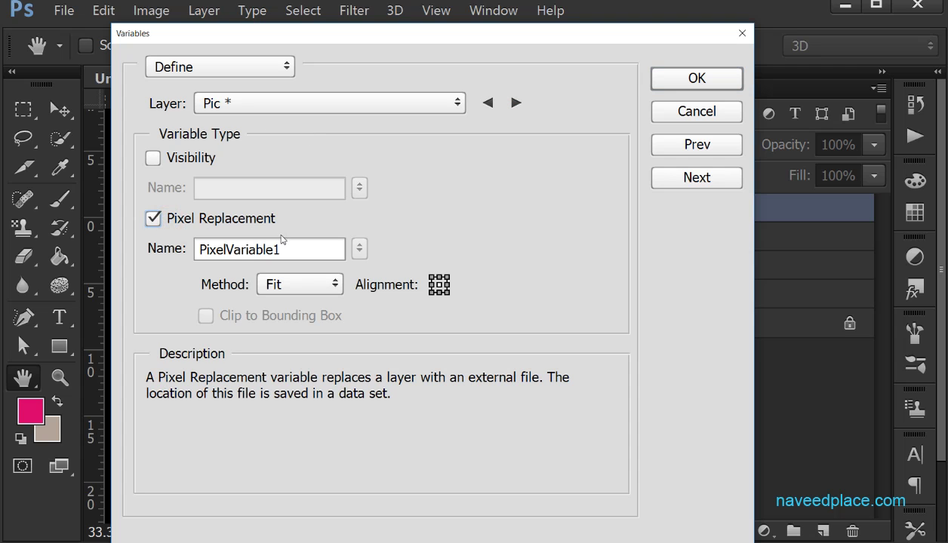
left_click_drag(302, 253, 133, 255)
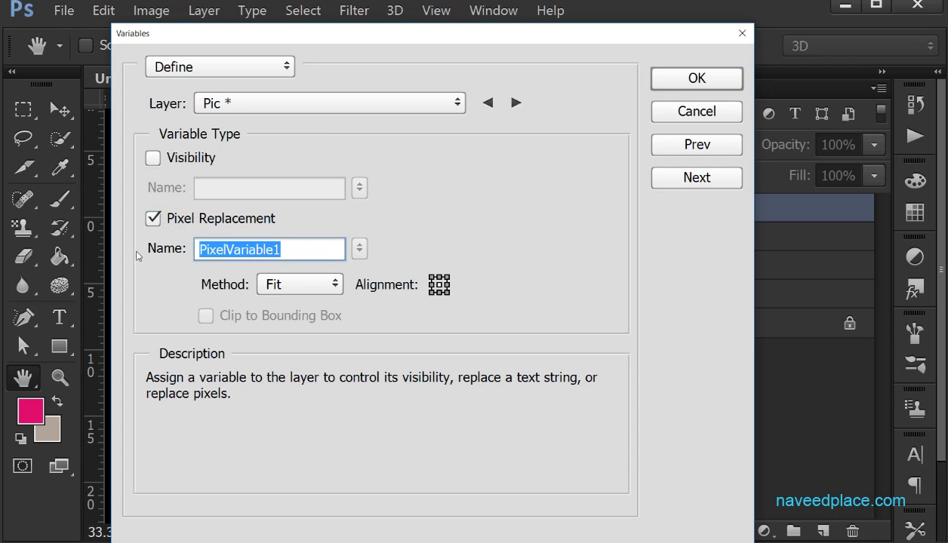
type("Pic")
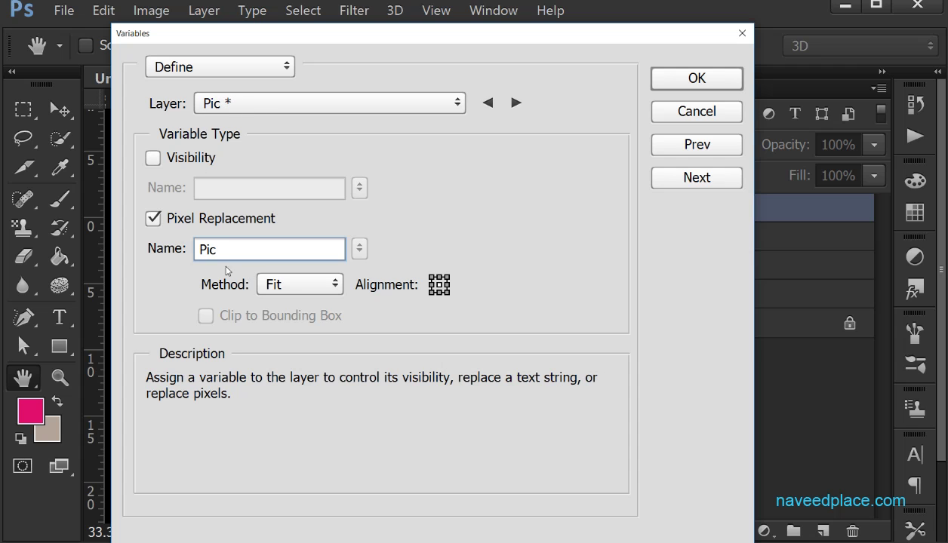
Define a Text Replacement variable named Designation for the Designation layer
left_click(516, 103)
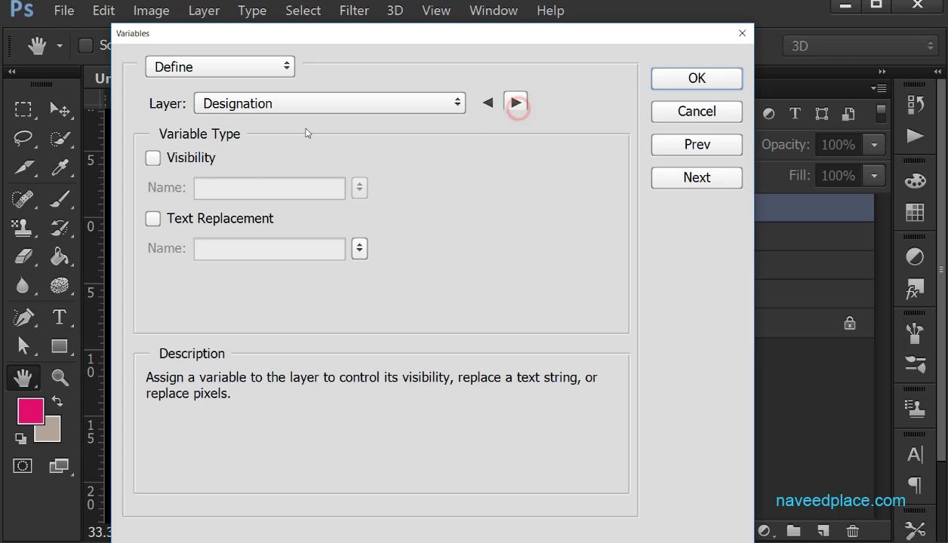
left_click(200, 235)
double_click(308, 251)
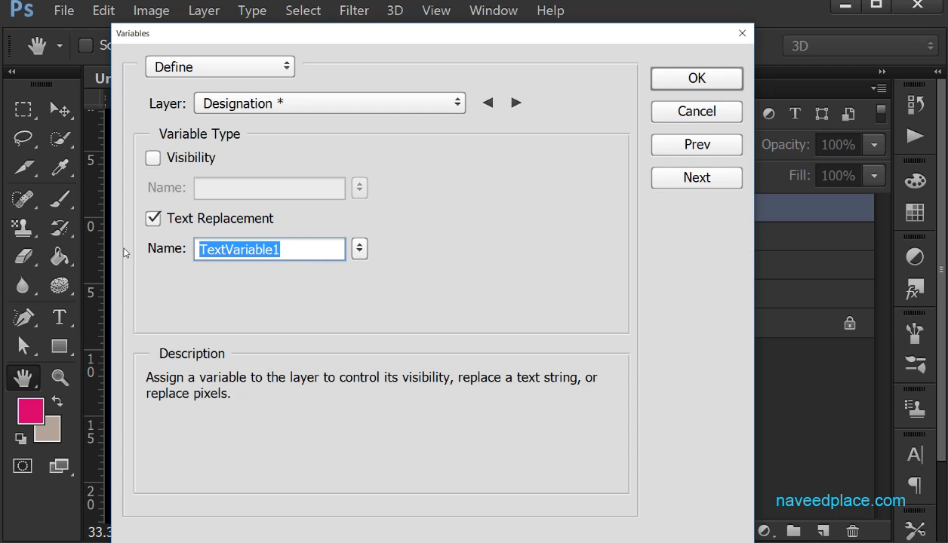
type("DE")
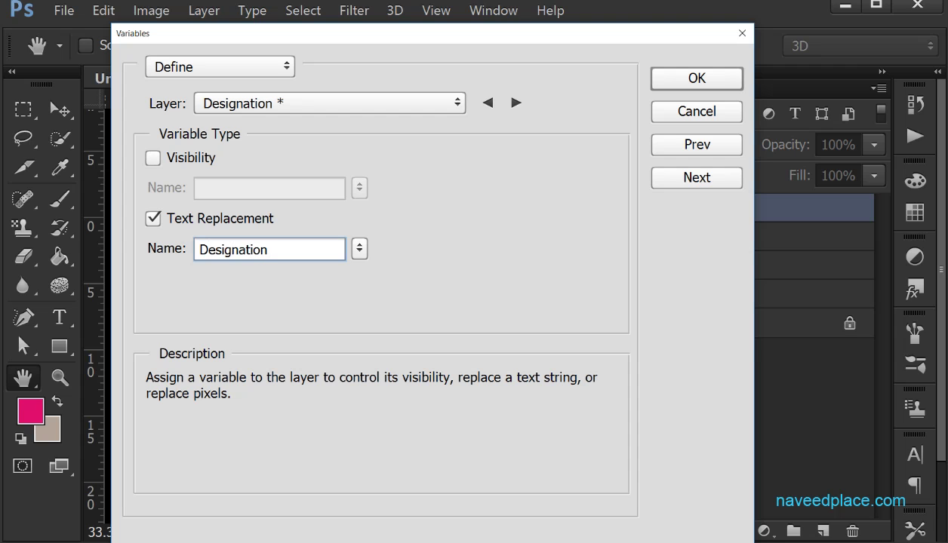
Define a Text Replacement variable named Names for the Names layer and accept all the variable definitions
left_click(516, 102)
left_click(181, 230)
double_click(277, 249)
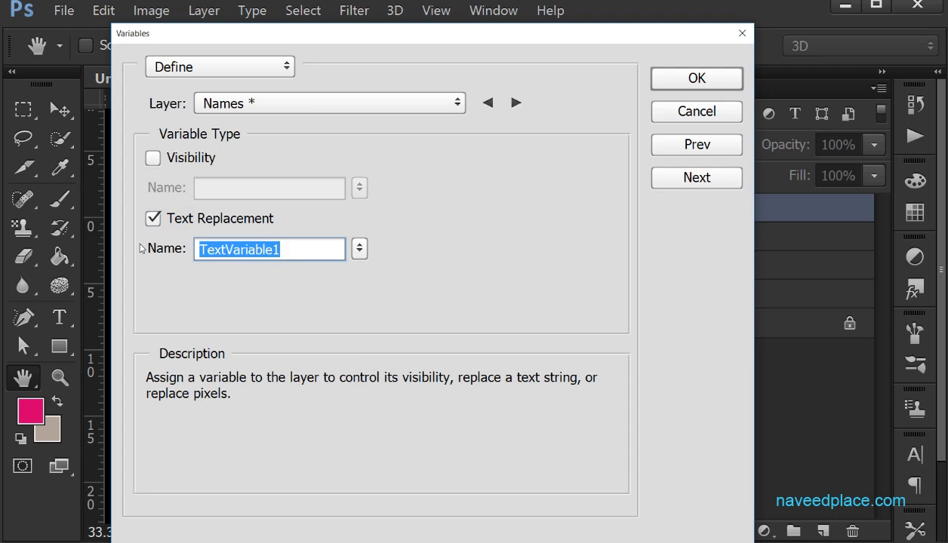
type("Names")
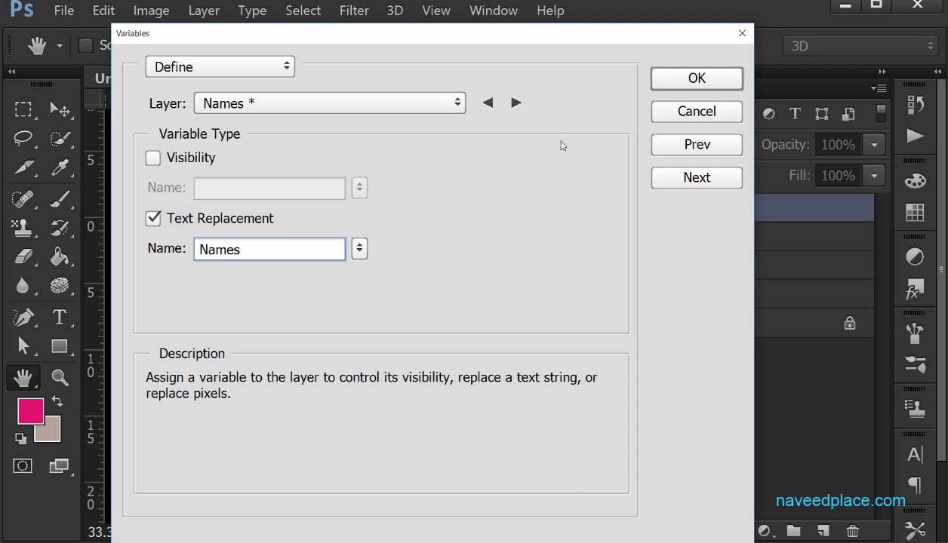
left_click(670, 83)
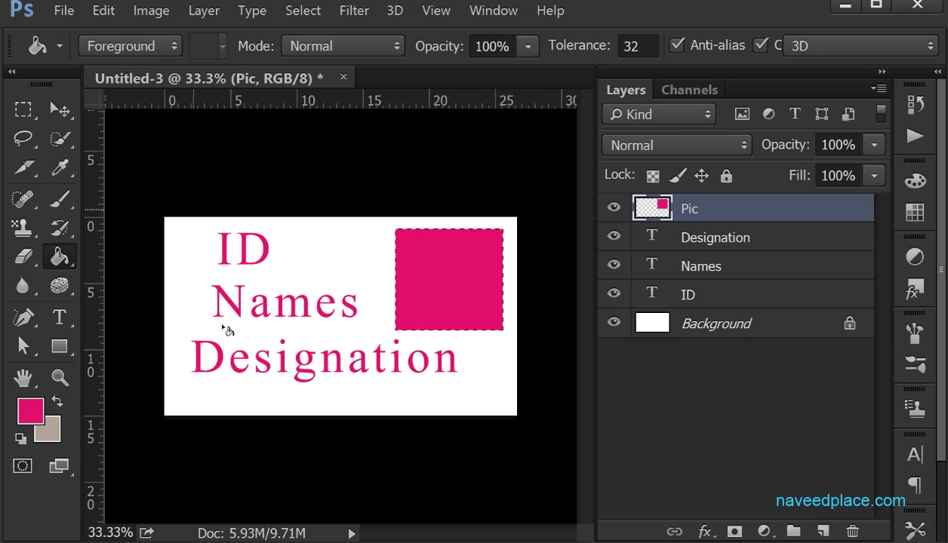
Open the Data Sets settings for the document's variables
left_click(154, 10)
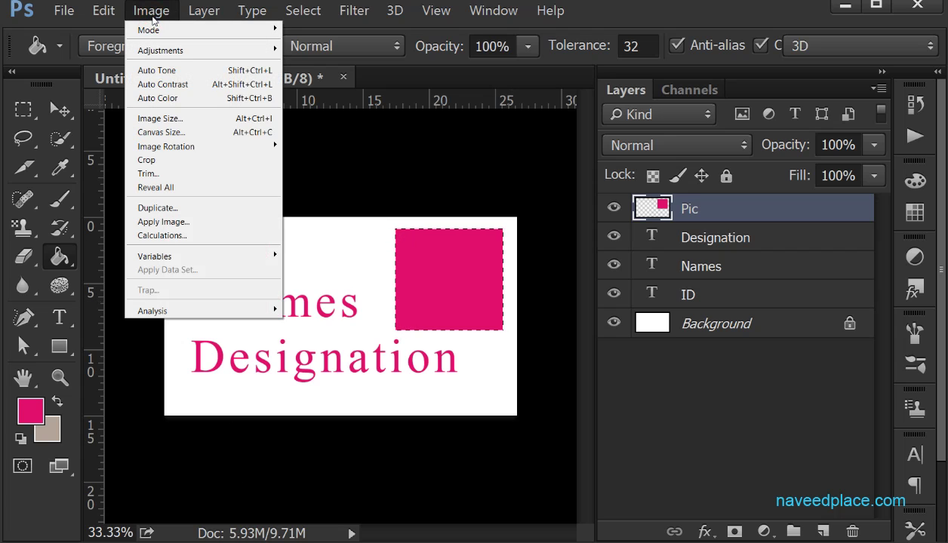
mouse_move(166, 261)
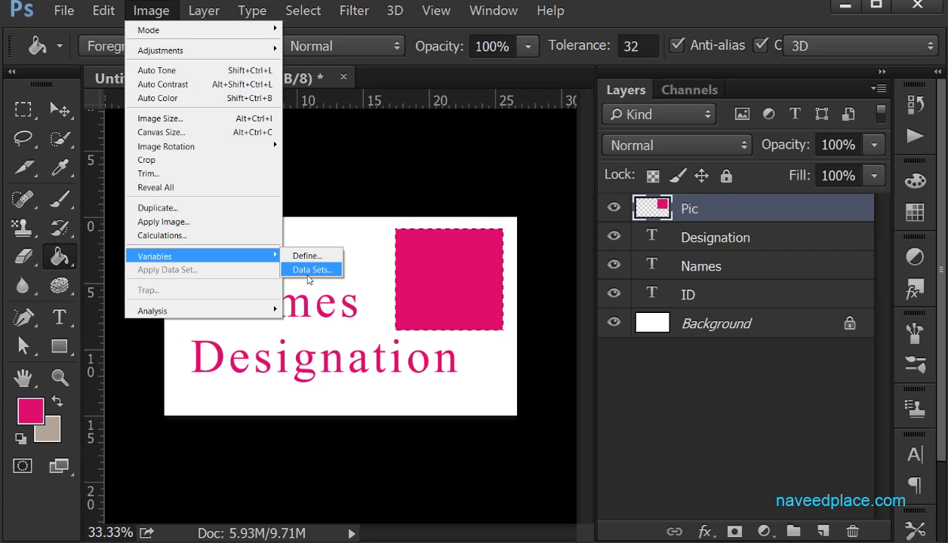
left_click(308, 274)
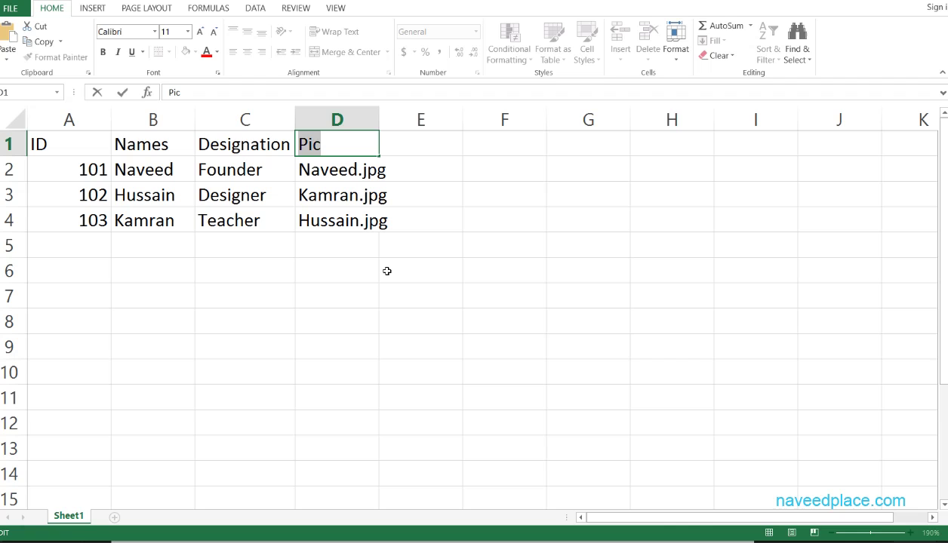
Save the worksheet as a Text (Tab delimited) file named naveed12 in New folder on the Desktop, accepting the format limitations
key("Escape")
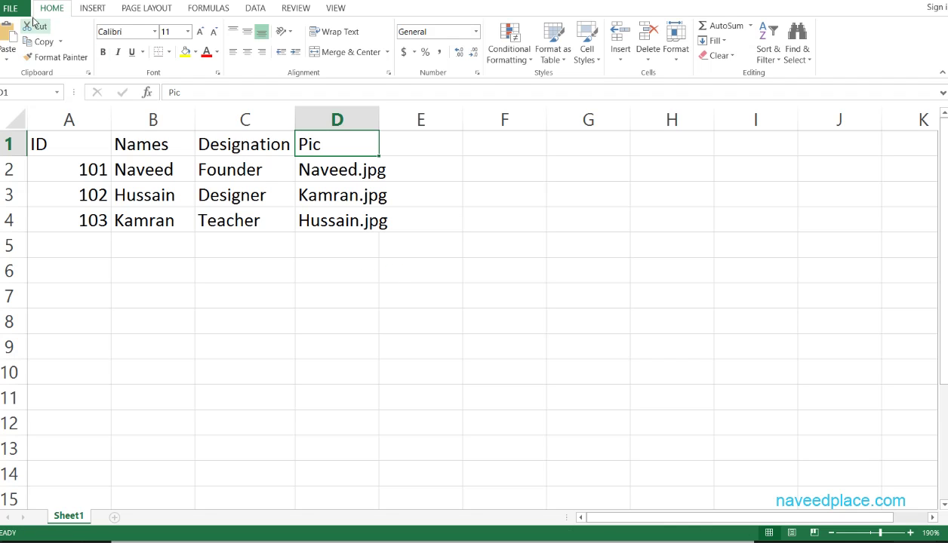
left_click(26, 15)
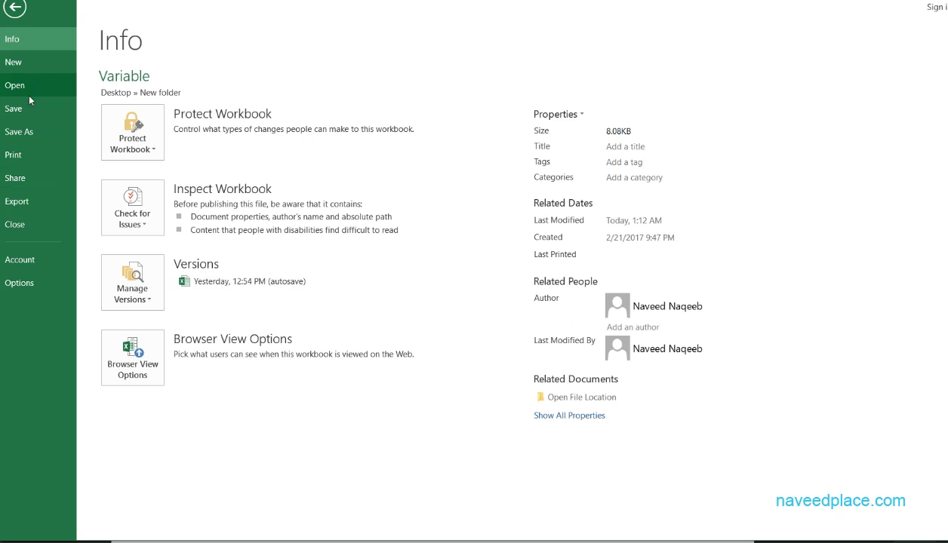
left_click(26, 130)
left_click(340, 349)
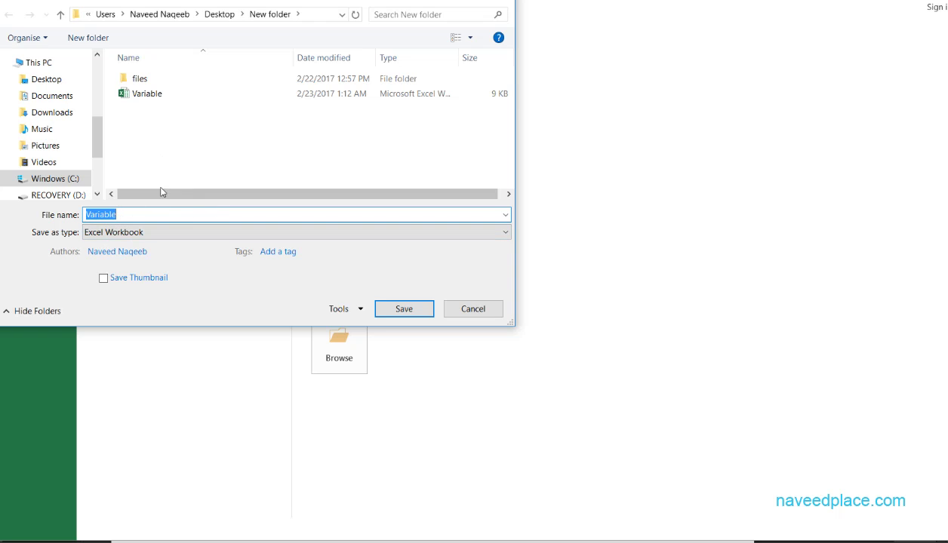
left_click_drag(175, 195, 144, 132)
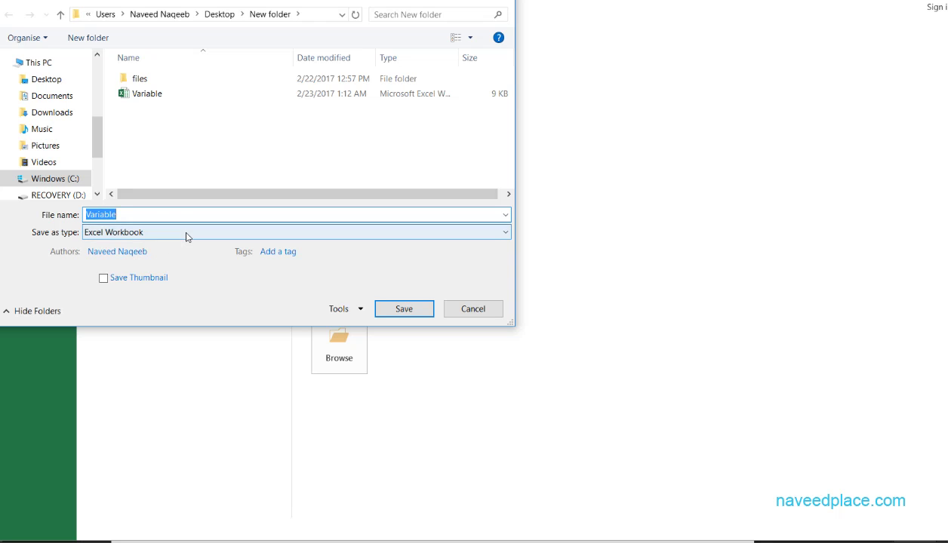
left_click(140, 233)
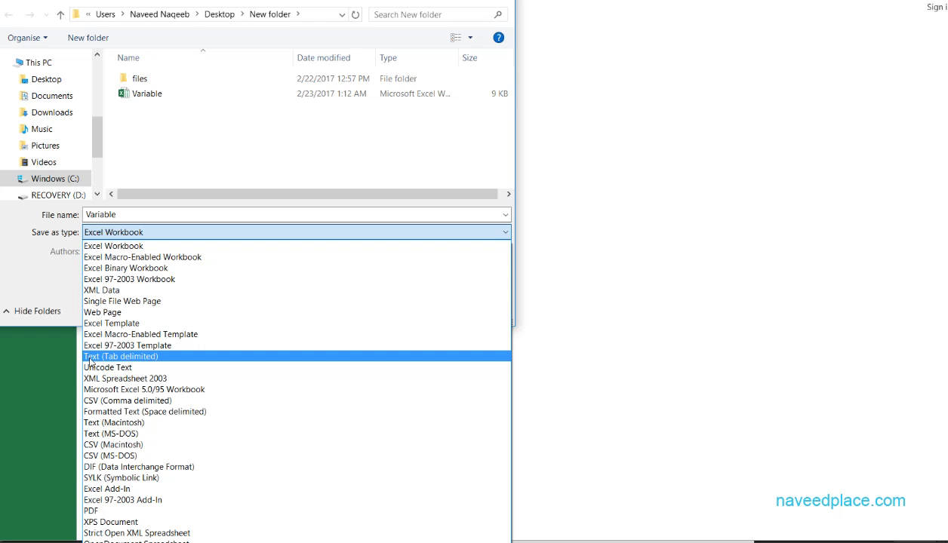
left_click(147, 358)
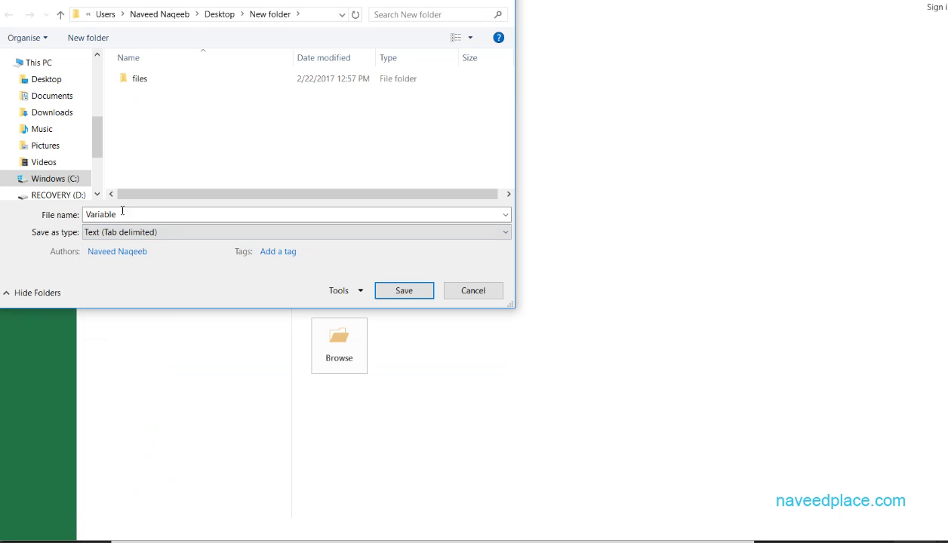
double_click(161, 216)
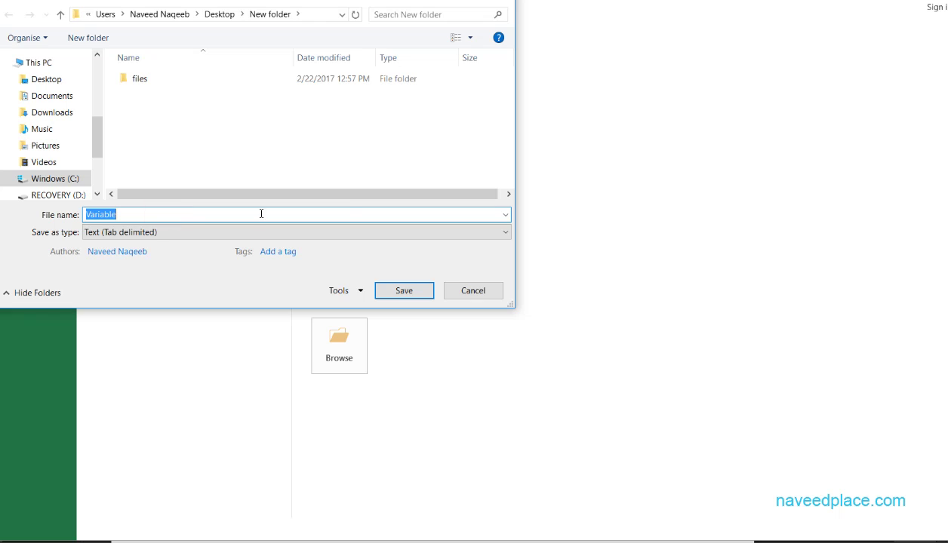
type("nav")
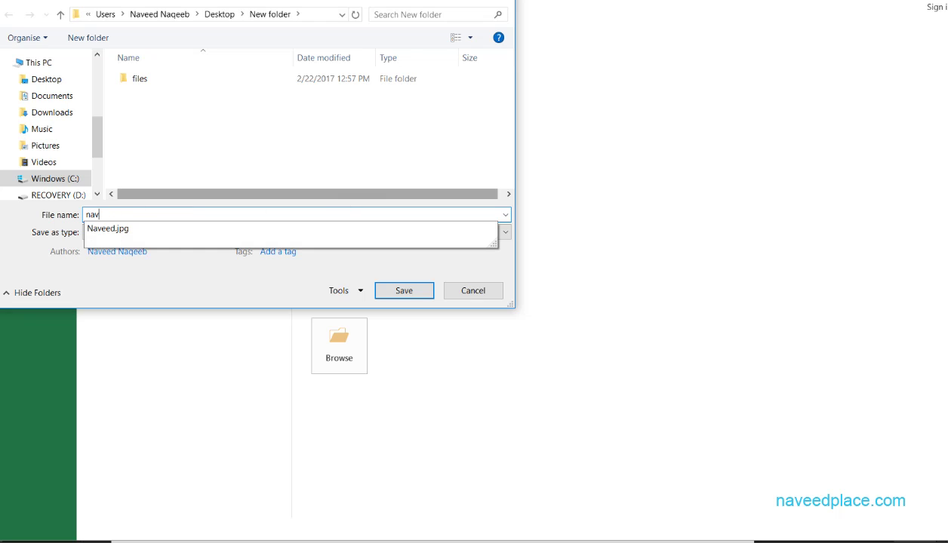
type("eed12")
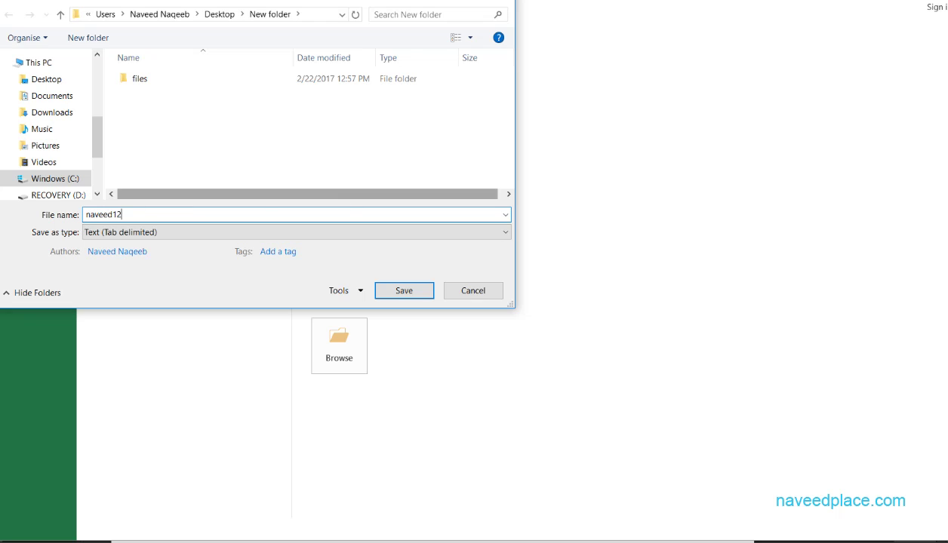
left_click(405, 292)
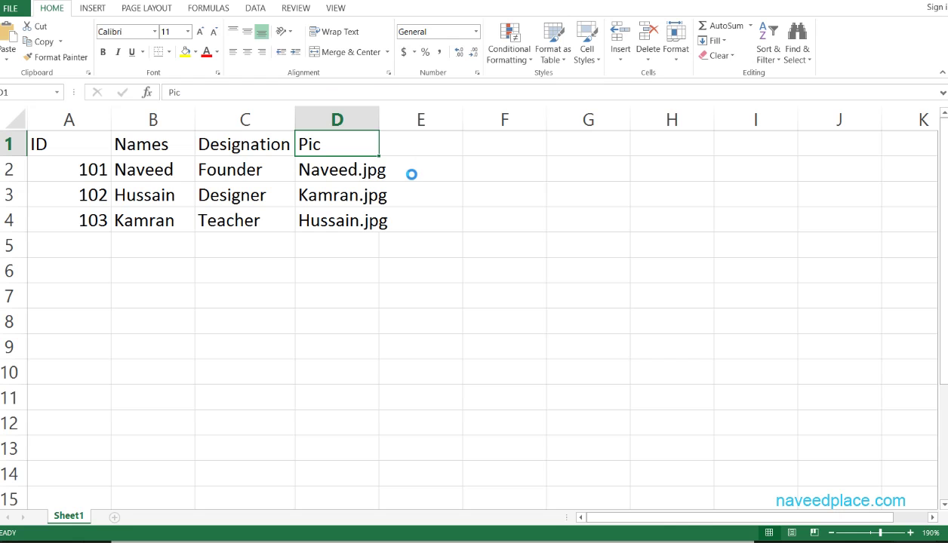
left_click(443, 314)
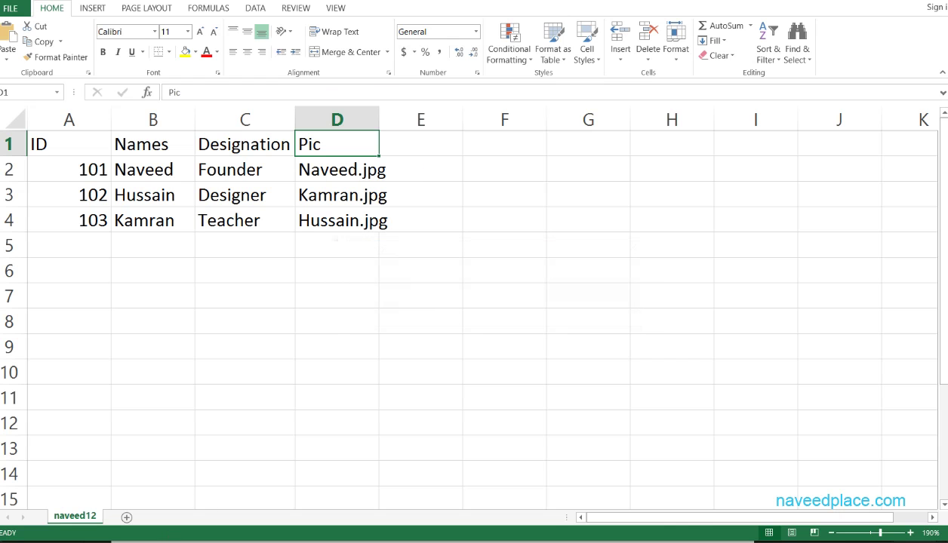
Open the naveed12 text file from New folder, check its ID, Names, Designation and Pic columns, and close it
left_click(235, 516)
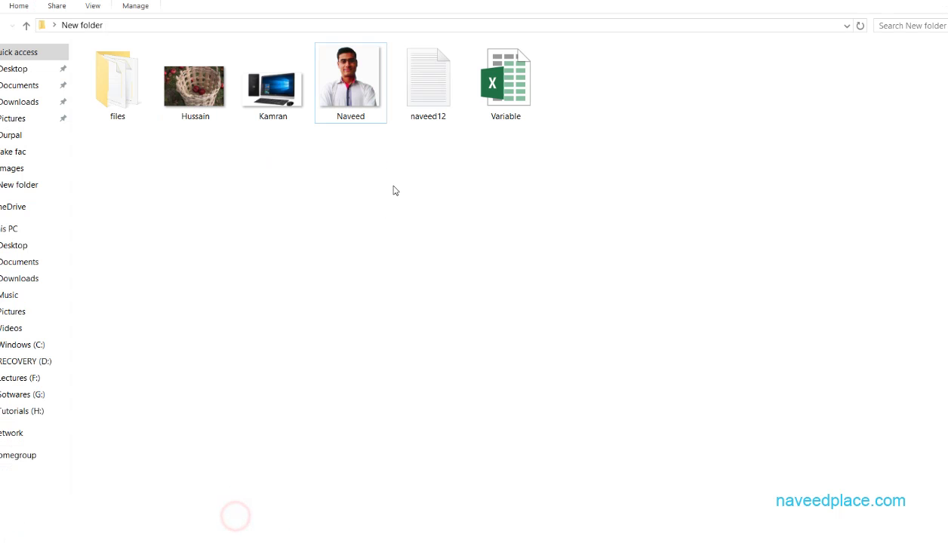
double_click(435, 95)
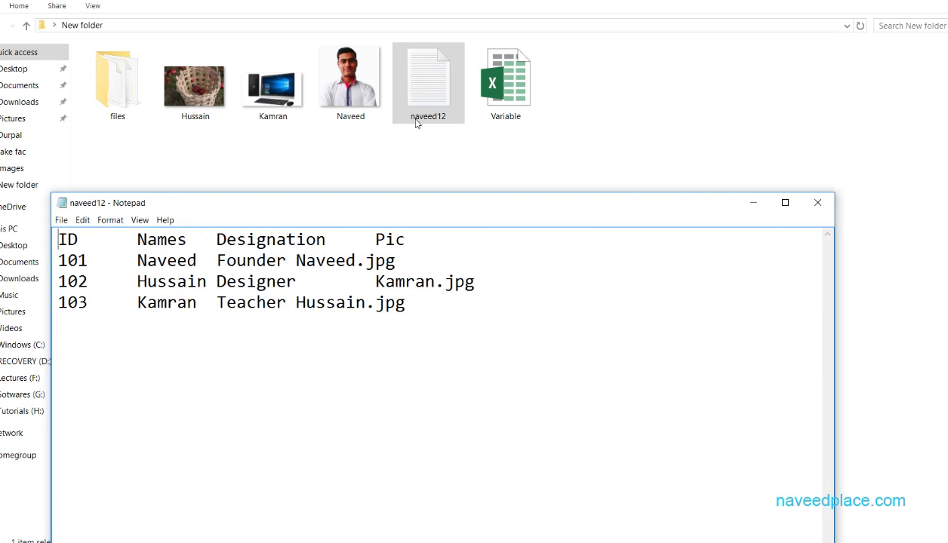
left_click(785, 202)
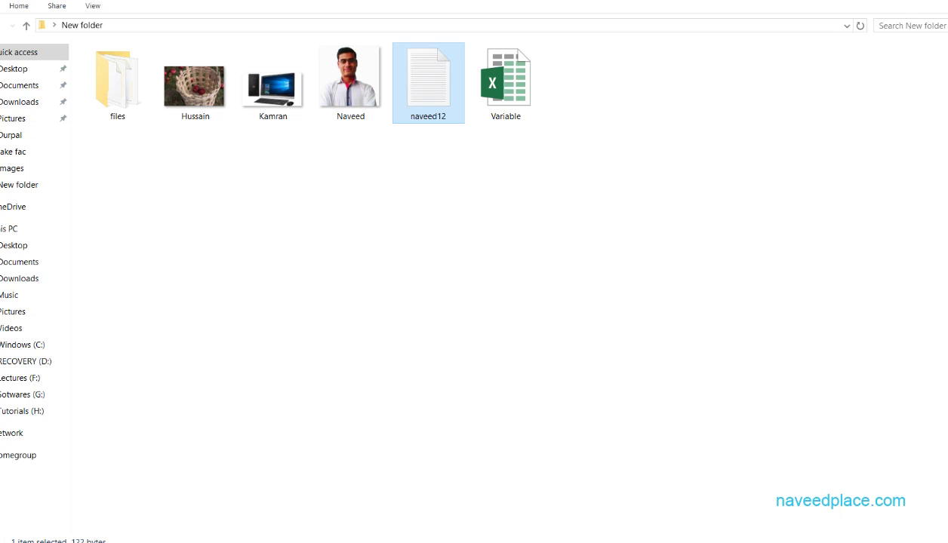
Switch to Photoshop and try to import naveed12 from the Desktop's New folder as the data set file
left_click(214, 486)
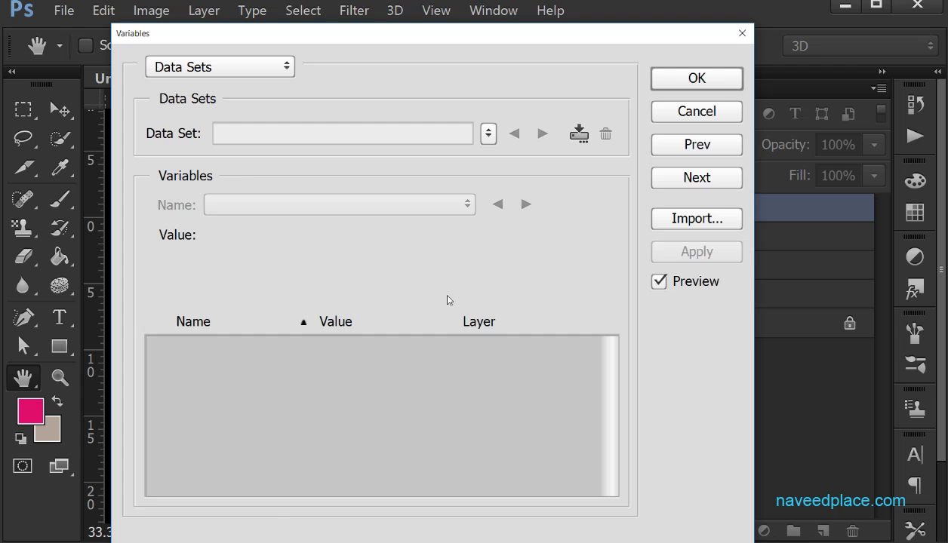
left_click(697, 220)
left_click(257, 168)
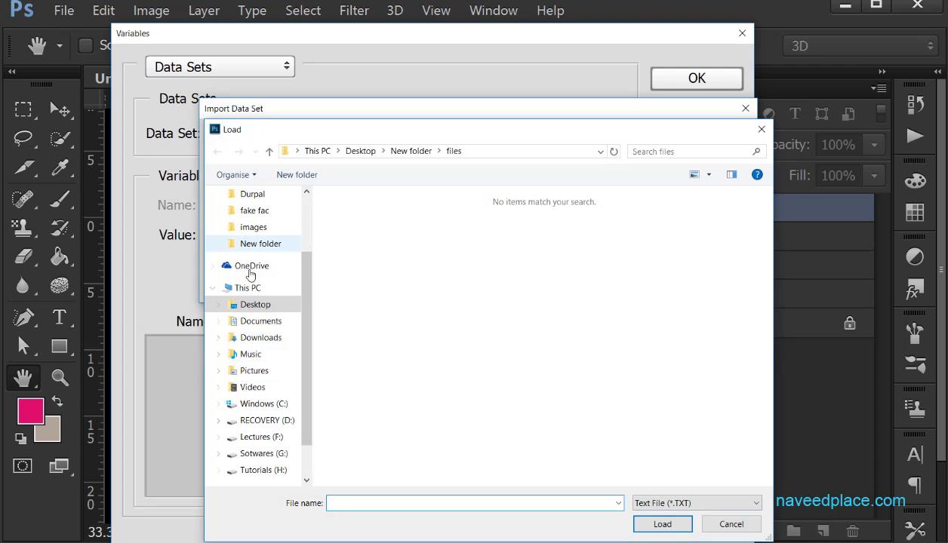
left_click(277, 305)
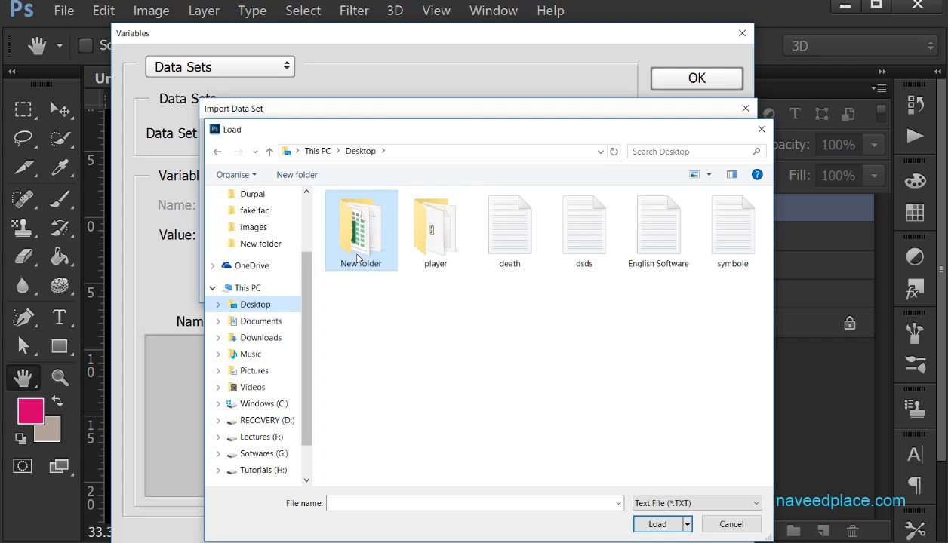
double_click(367, 255)
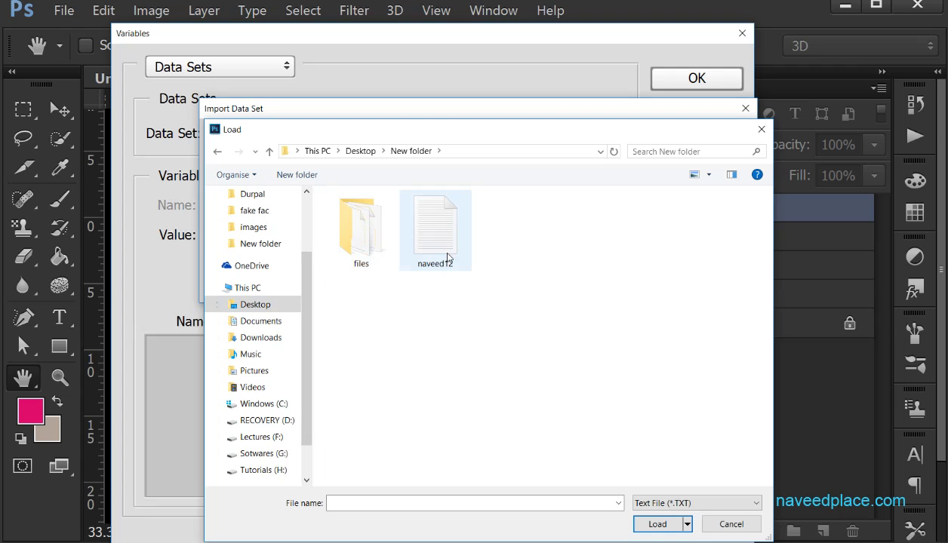
left_click(445, 228)
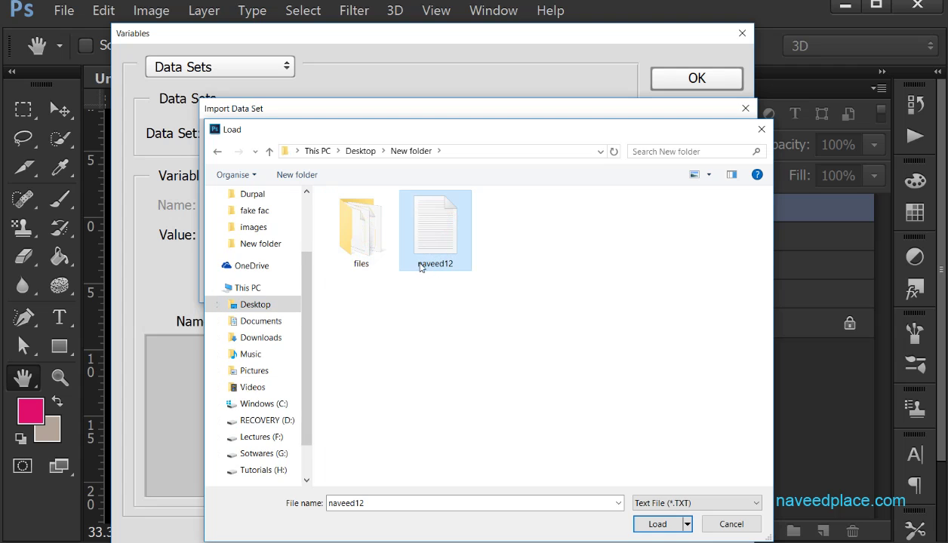
left_click(651, 520)
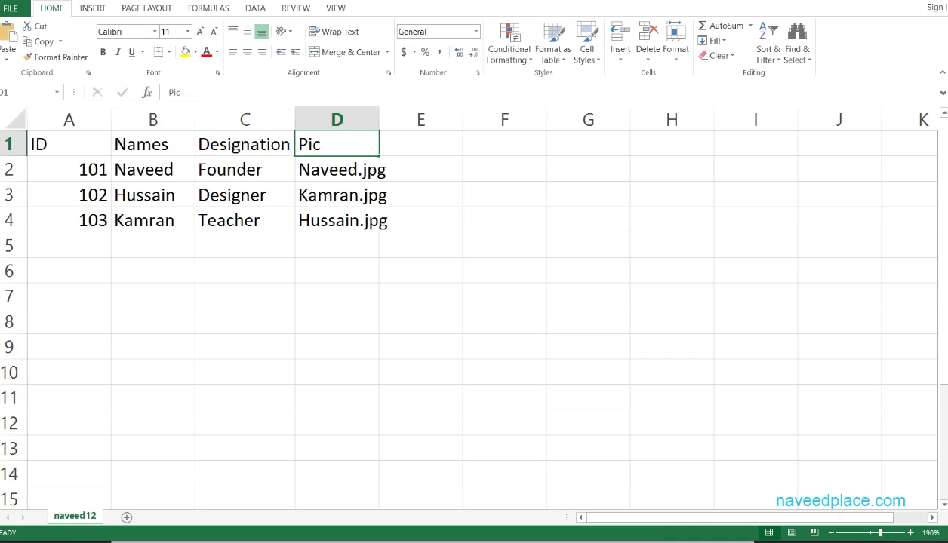
Switch to Excel and close the naveed12 workbook without saving the changes
right_click(242, 539)
left_click(249, 526)
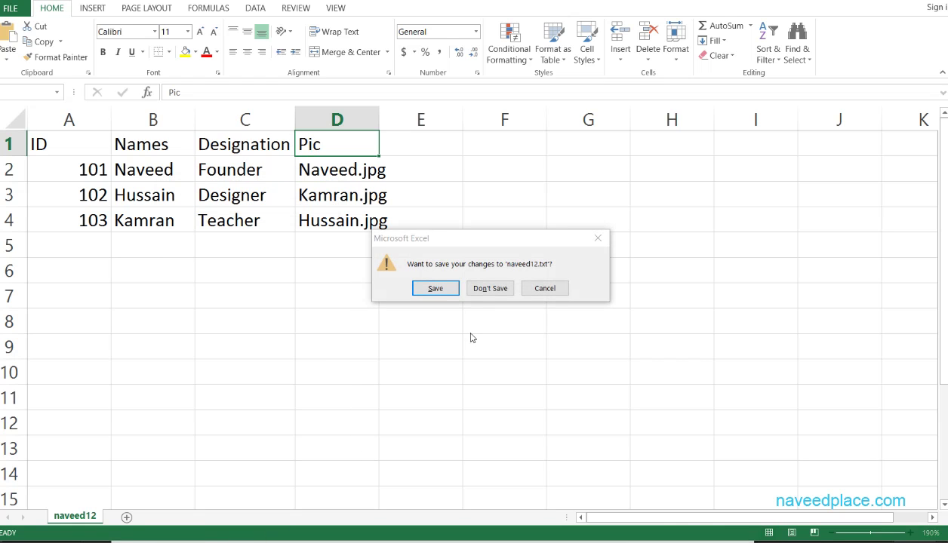
left_click(474, 293)
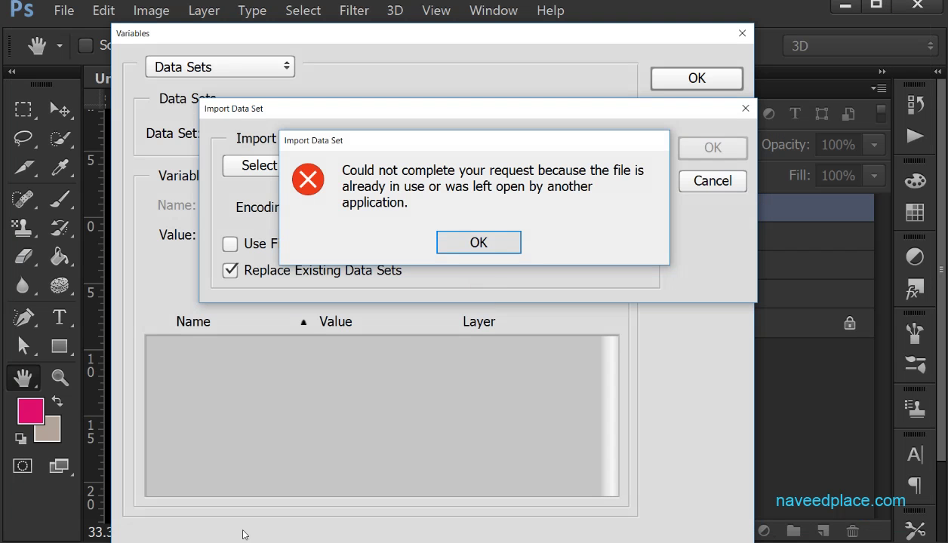
Dismiss the import error and import the naveed12 text file as data sets, replacing any existing data sets
left_click(480, 244)
left_click(275, 166)
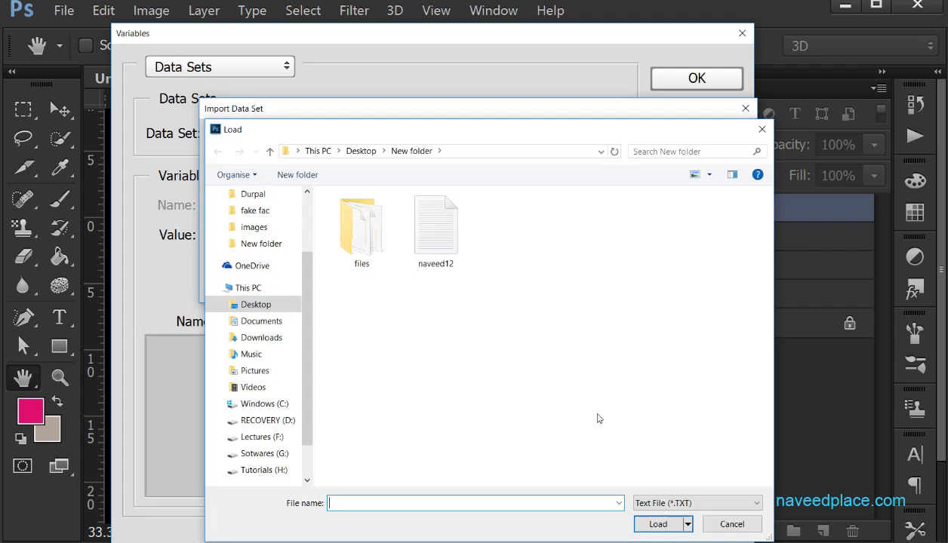
double_click(451, 228)
left_click(721, 154)
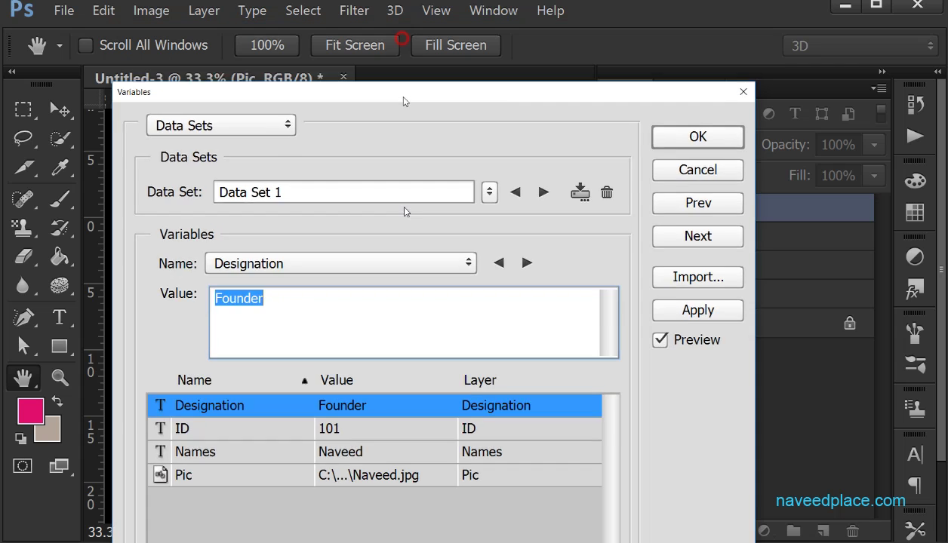
Preview Data Sets 1, 2 and 3 on the card, return to Data Set 1, and accept the imported data sets
left_click_drag(400, 36, 727, 287)
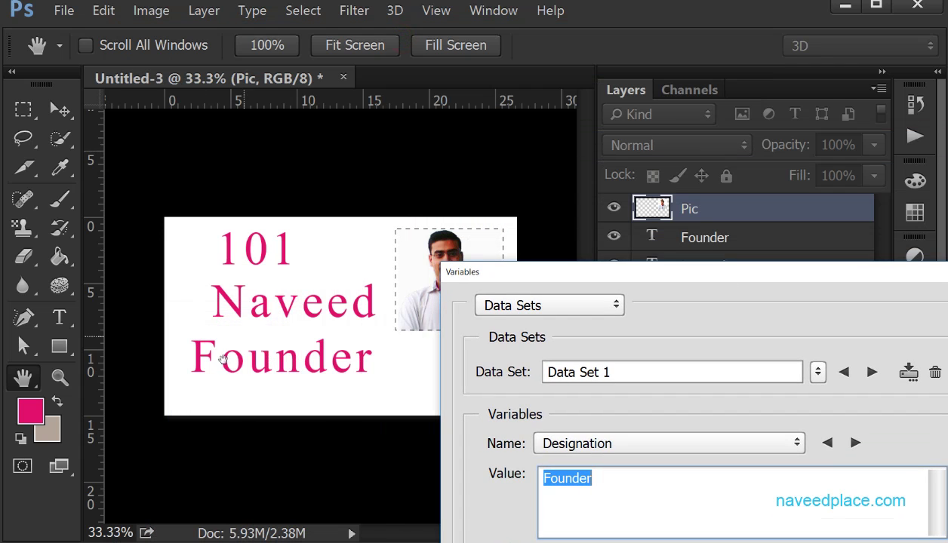
left_click_drag(548, 281, 175, 170)
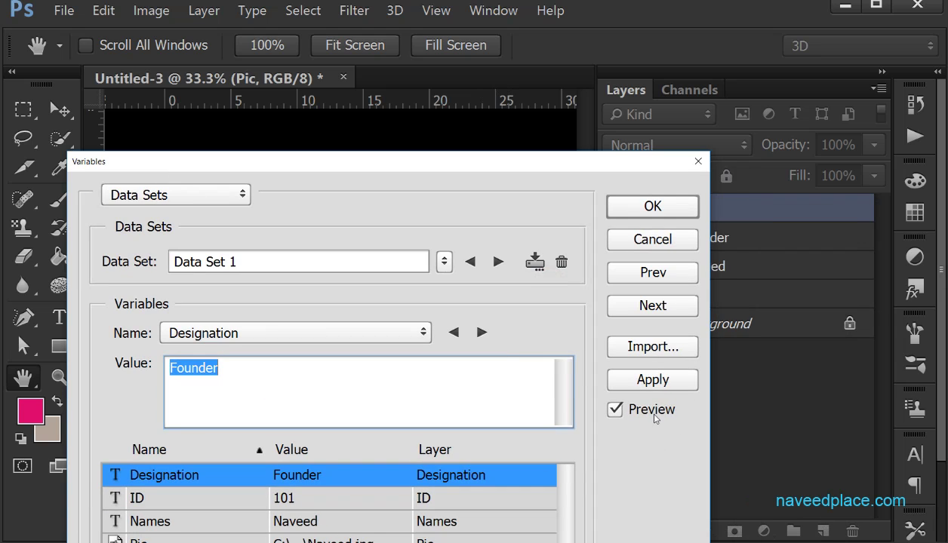
left_click_drag(507, 163, 652, 415)
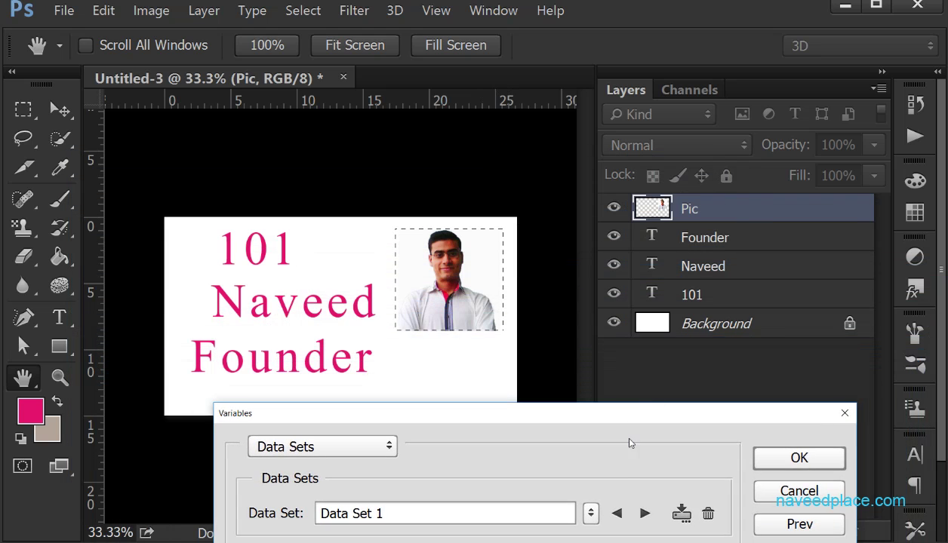
left_click(643, 514)
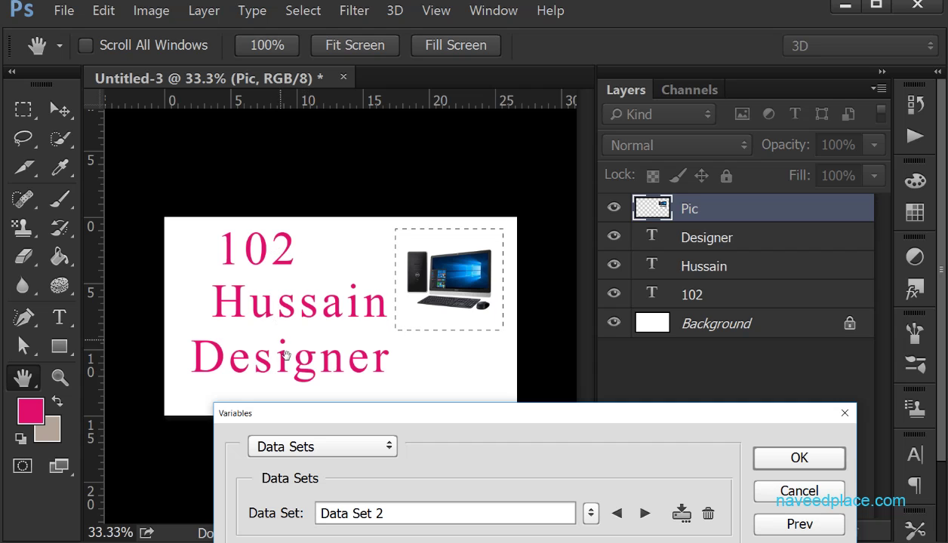
left_click(644, 514)
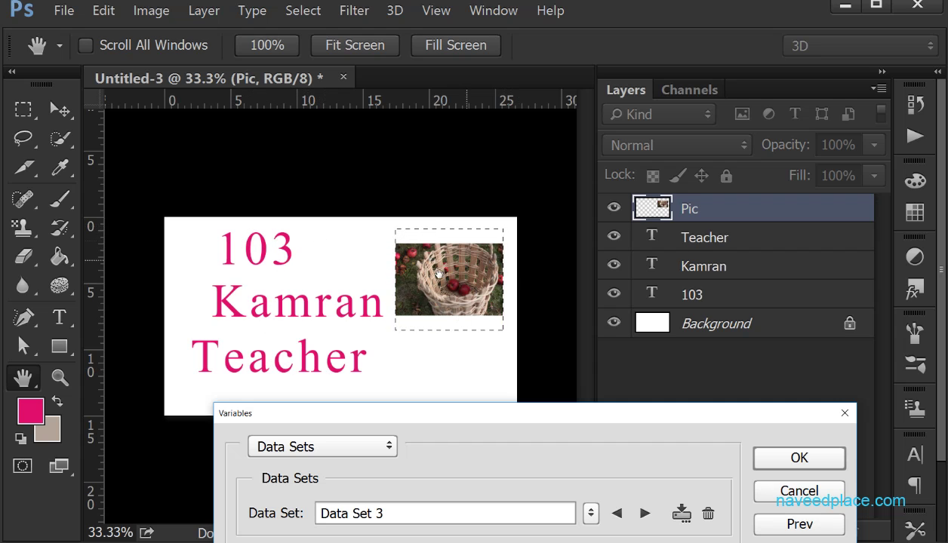
left_click_drag(529, 414, 505, 359)
left_click(623, 458)
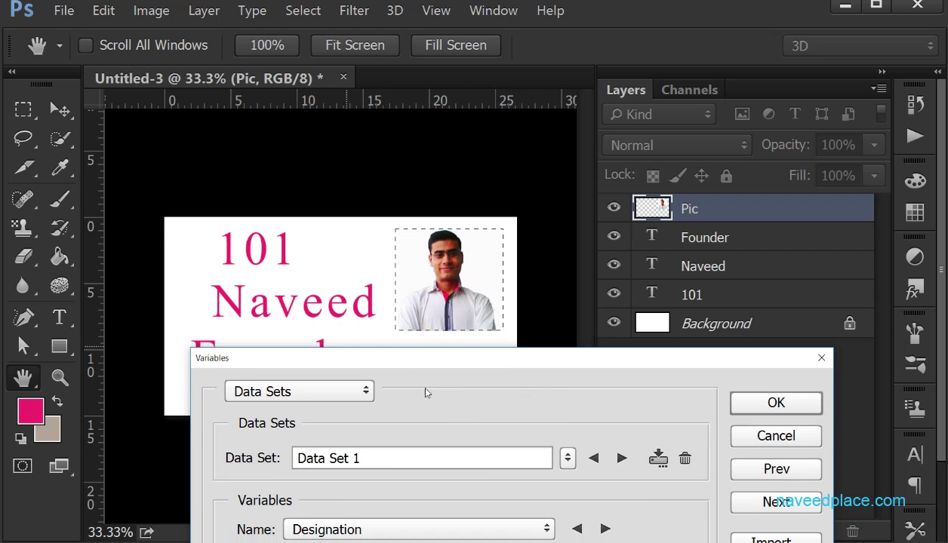
left_click_drag(449, 364, 422, 109)
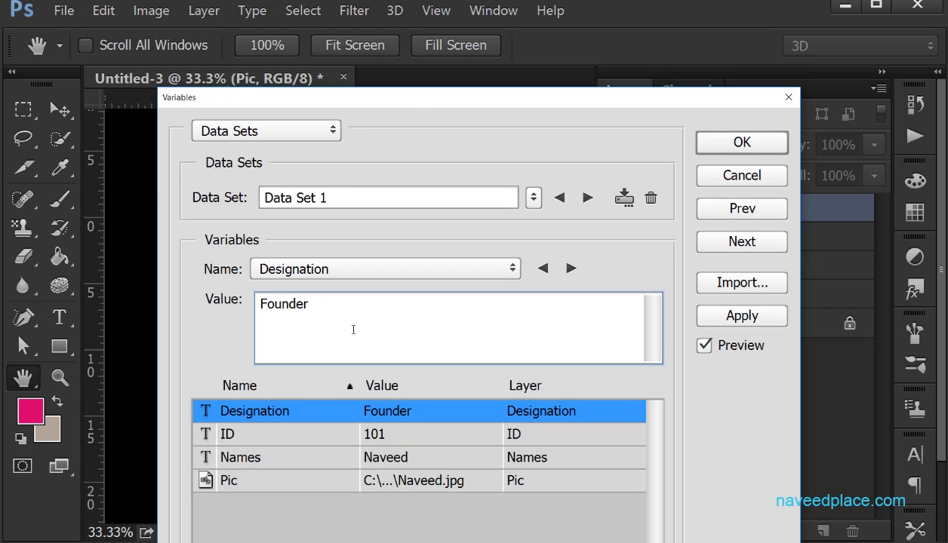
left_click(717, 143)
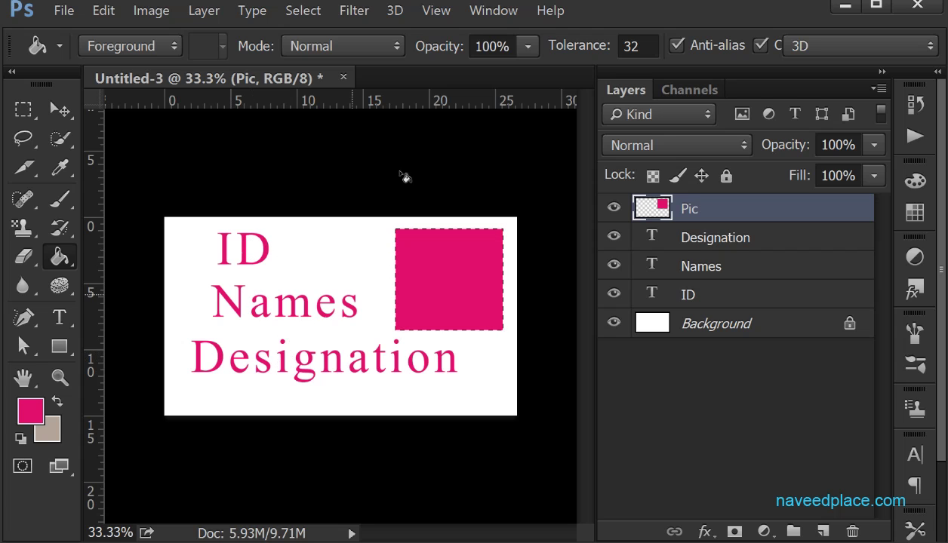
Set up exporting the data sets as files and browse to the Desktop's New folder for the destination
left_click(65, 13)
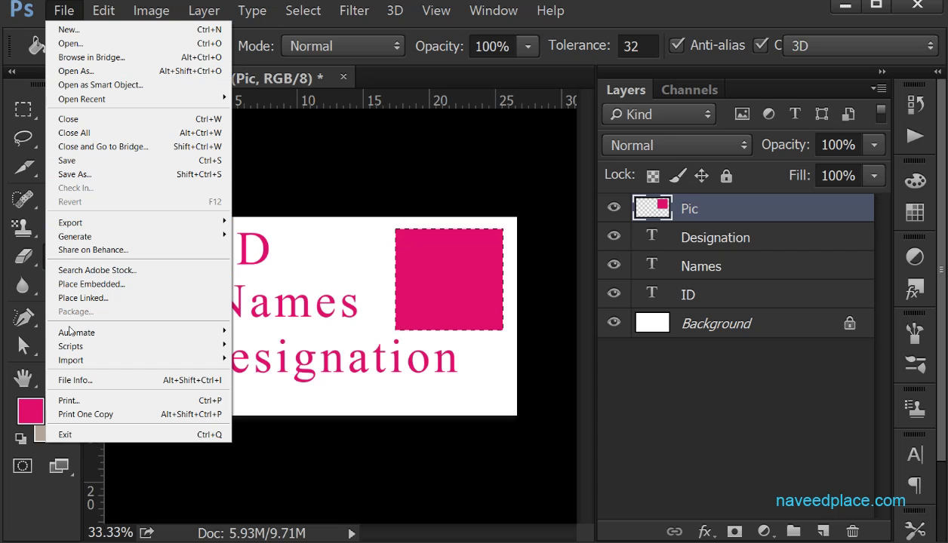
mouse_move(131, 222)
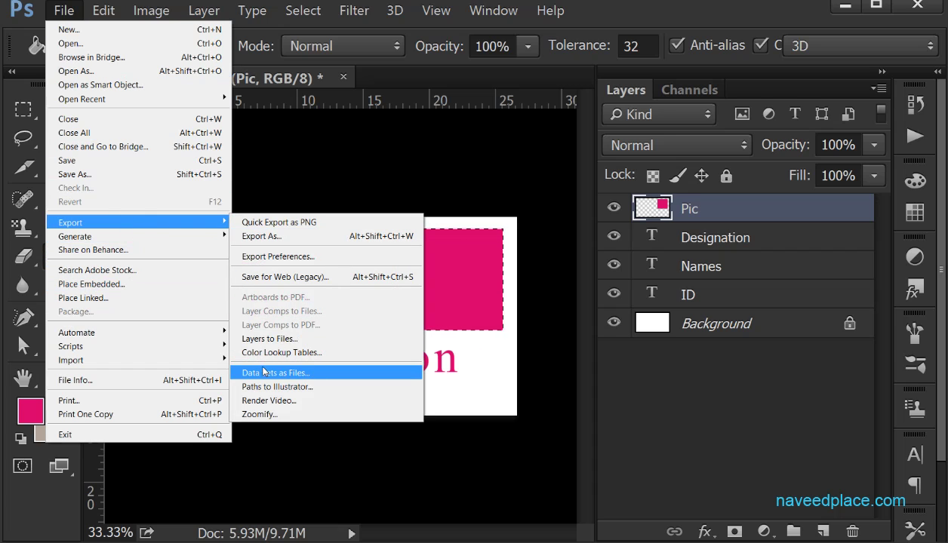
left_click(314, 377)
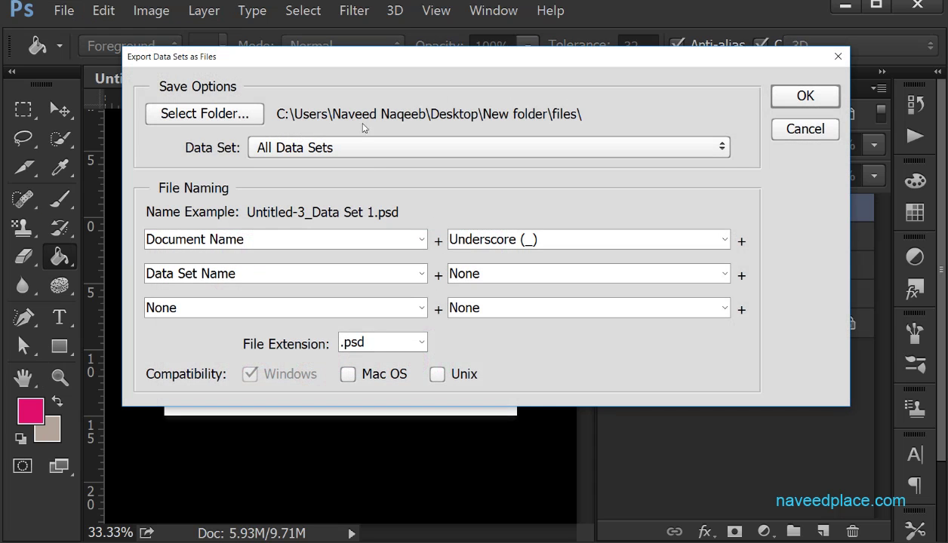
left_click(231, 121)
left_click_drag(580, 252, 526, 258)
left_click(404, 222)
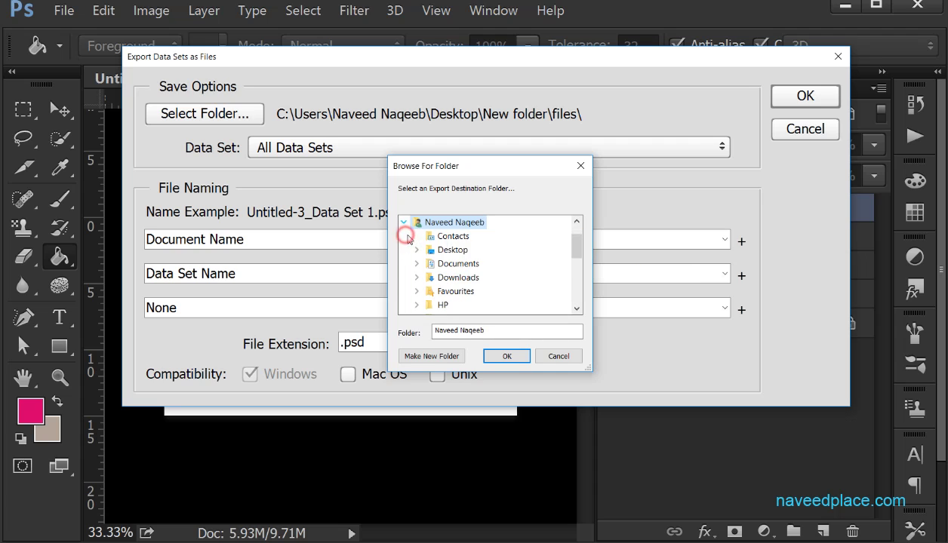
left_click(445, 249)
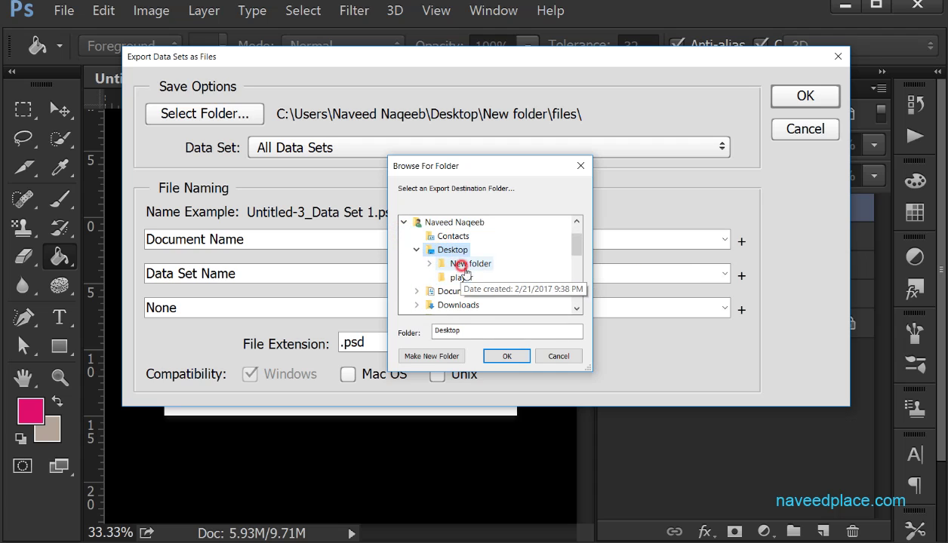
left_click(464, 263)
Create a subfolder named result as the destination and export all data sets there as .psd files
left_click(432, 356)
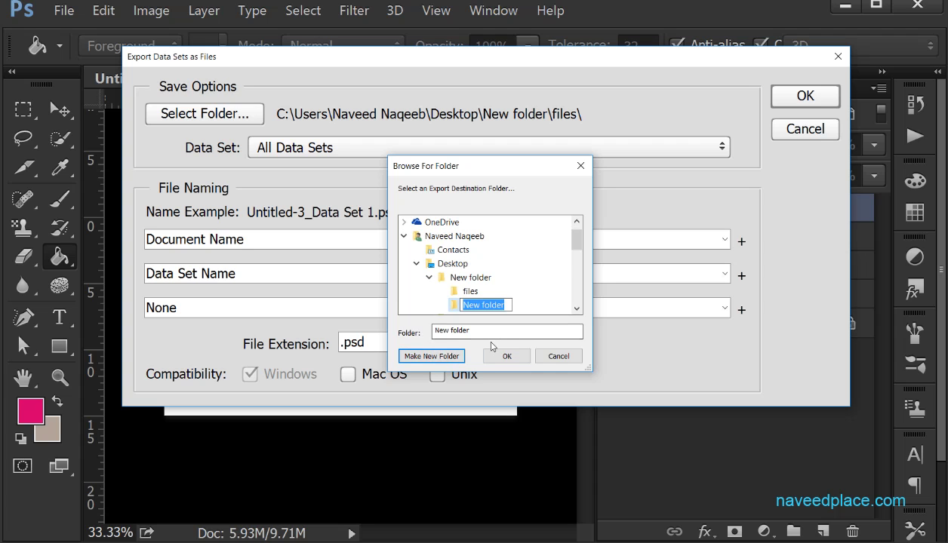
type("f")
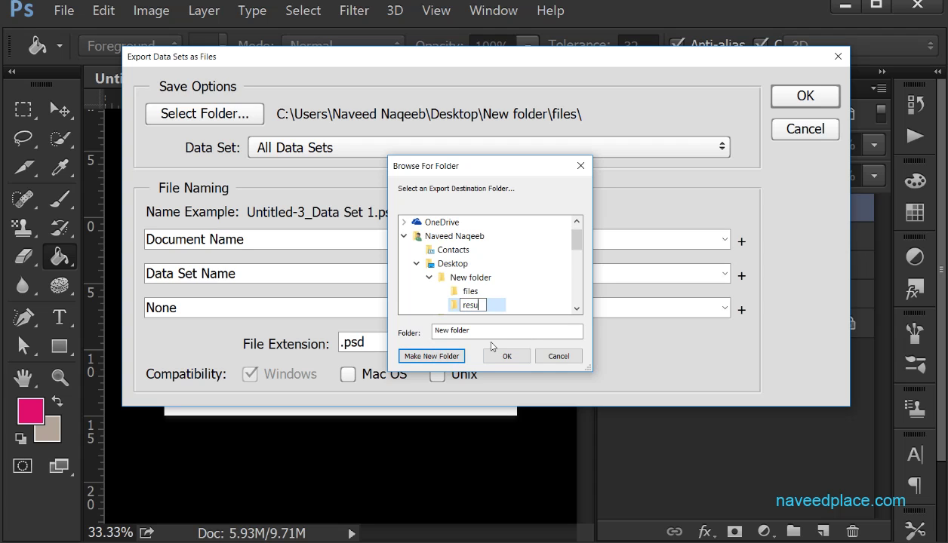
type("esult")
key("Return")
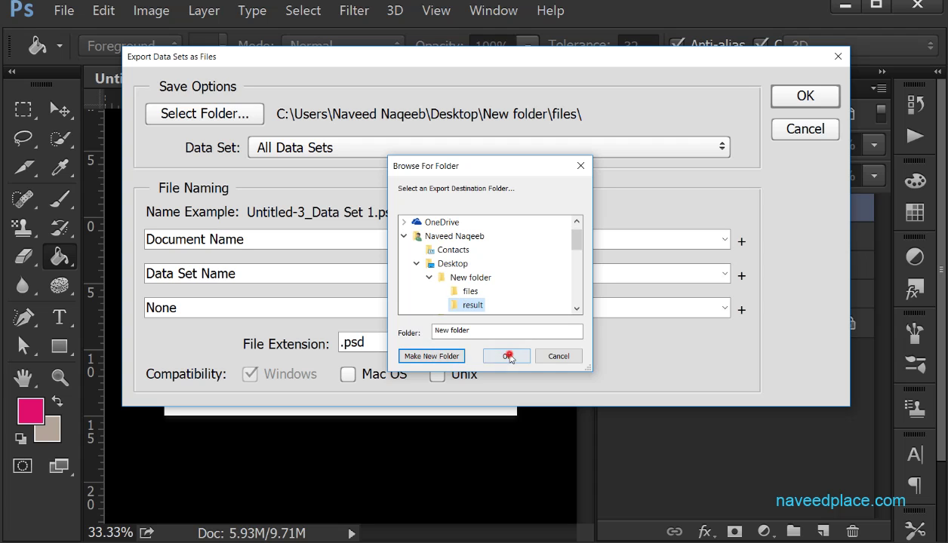
left_click(508, 356)
left_click(801, 101)
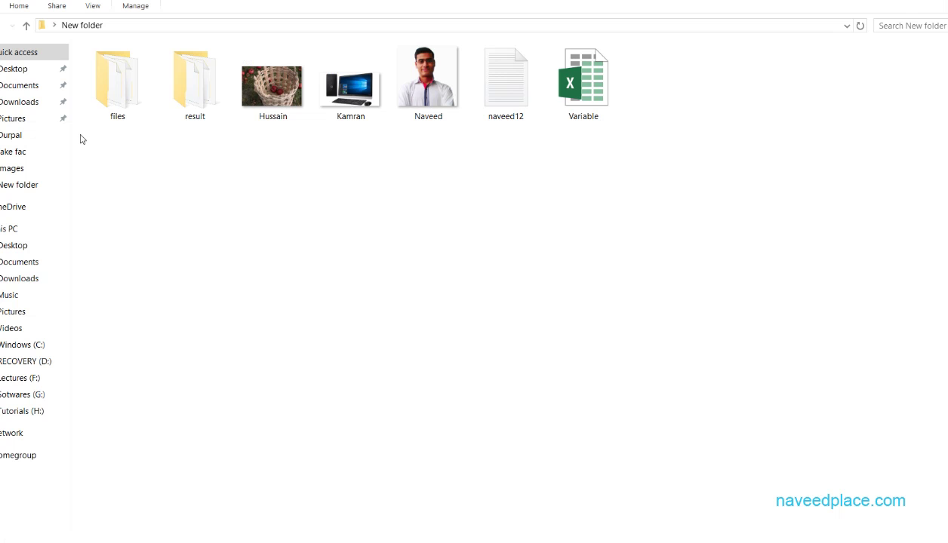
Check the exported PSD files in the result folder in File Explorer, then switch back to Photoshop
left_click(189, 94)
double_click(190, 94)
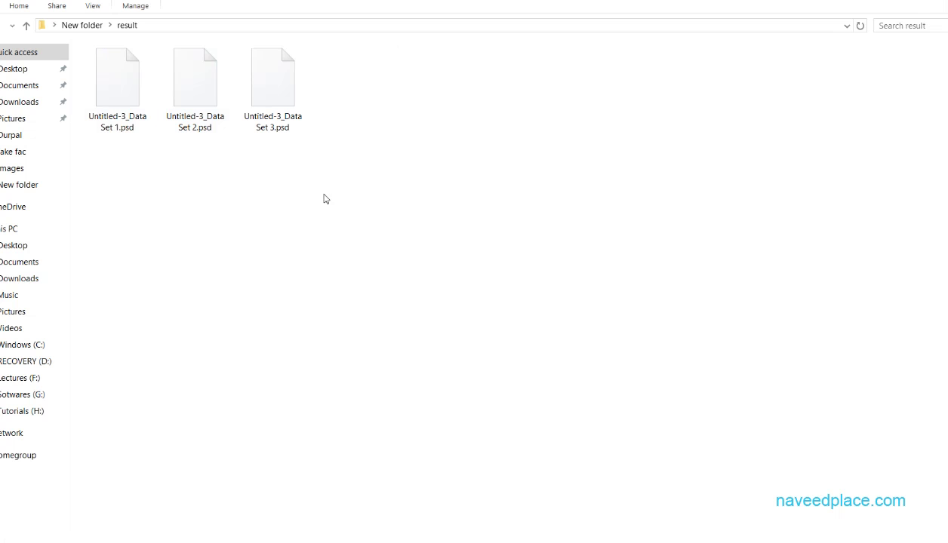
left_click_drag(381, 160, 82, 44)
left_click_drag(470, 225, 141, 51)
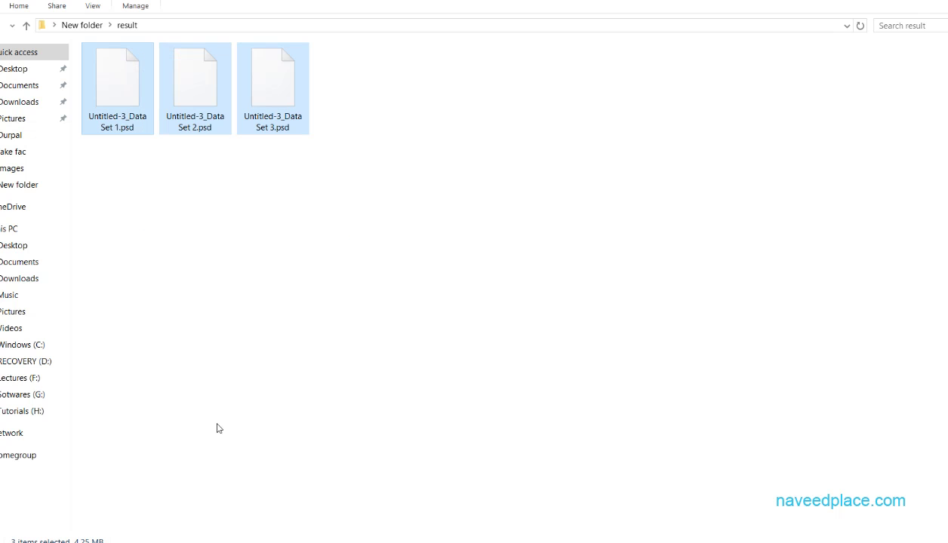
key("alt+Tab")
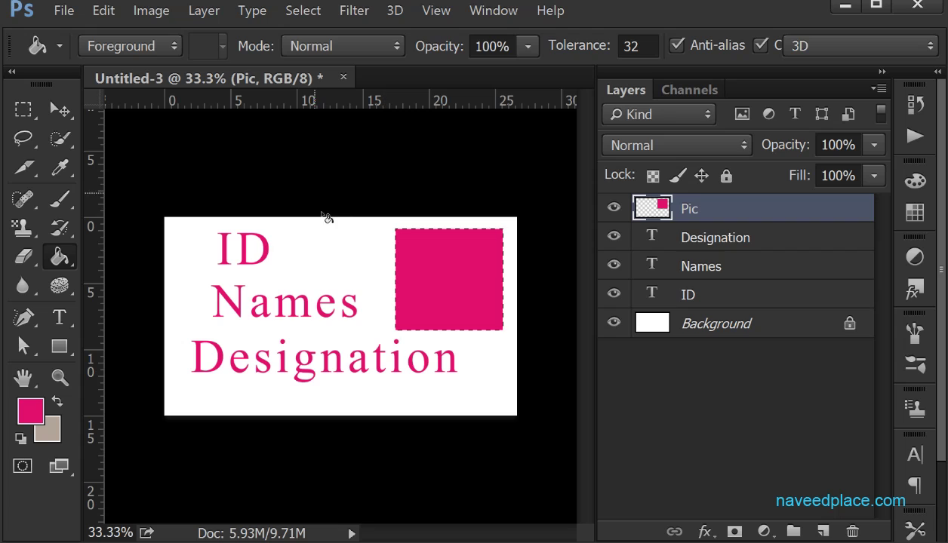
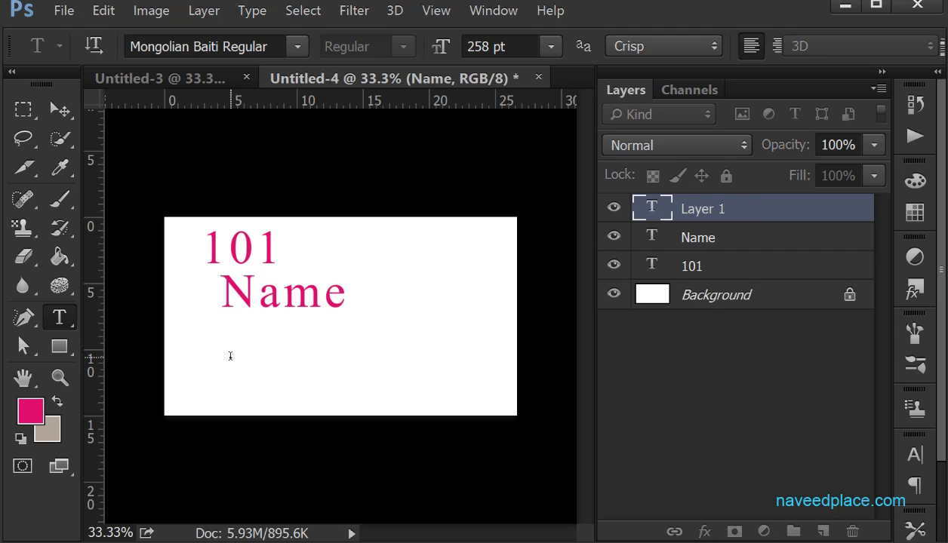
Enter the text Web as a new text layer below Name in the Untitled-4 document
type("Web")
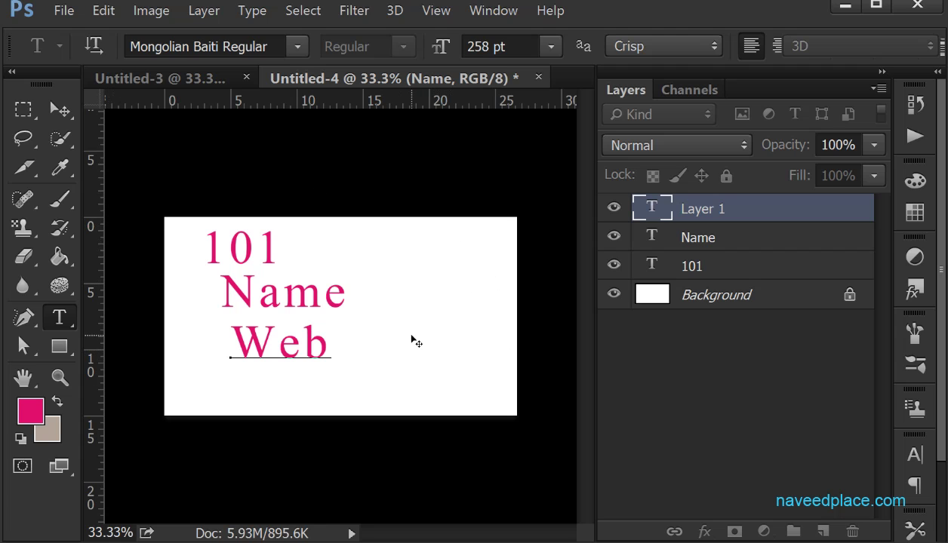
left_click(63, 11)
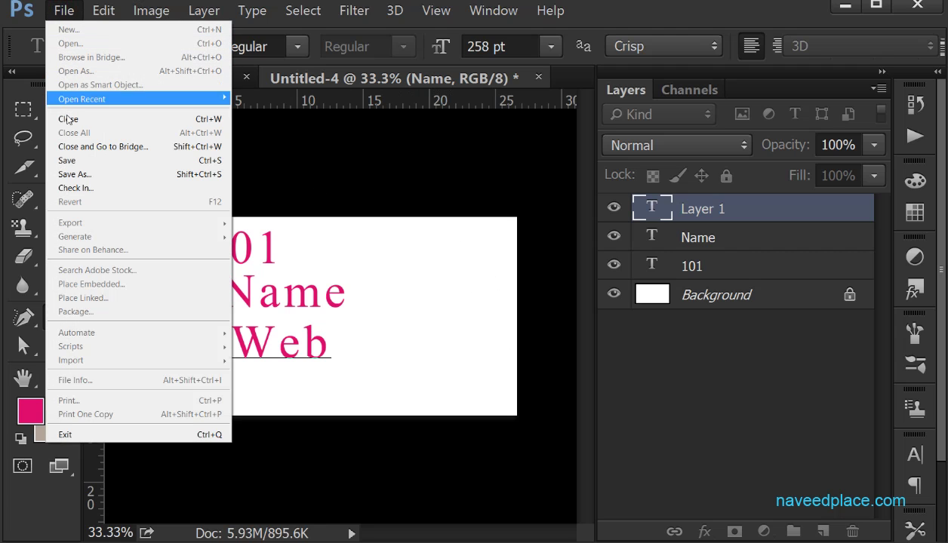
left_click(419, 180)
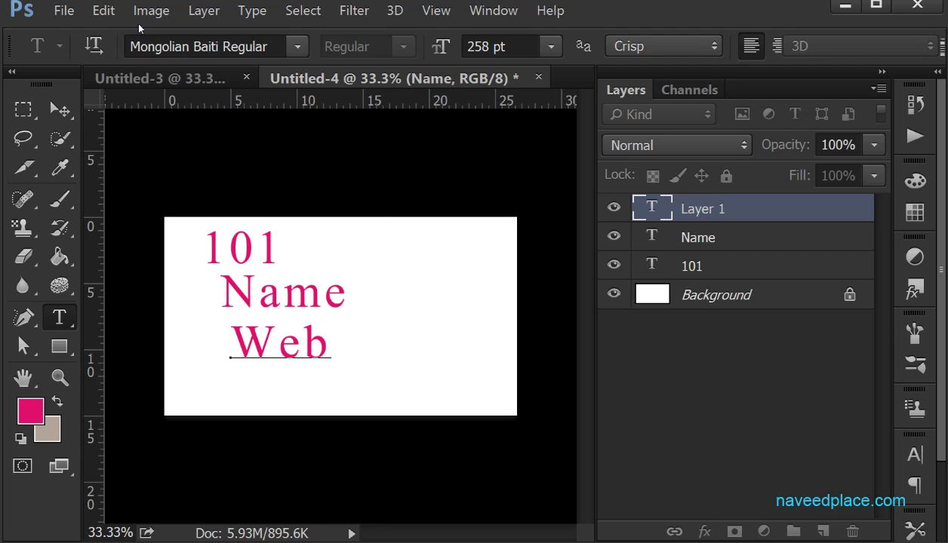
left_click(104, 11)
left_click(359, 205)
left_click(151, 11)
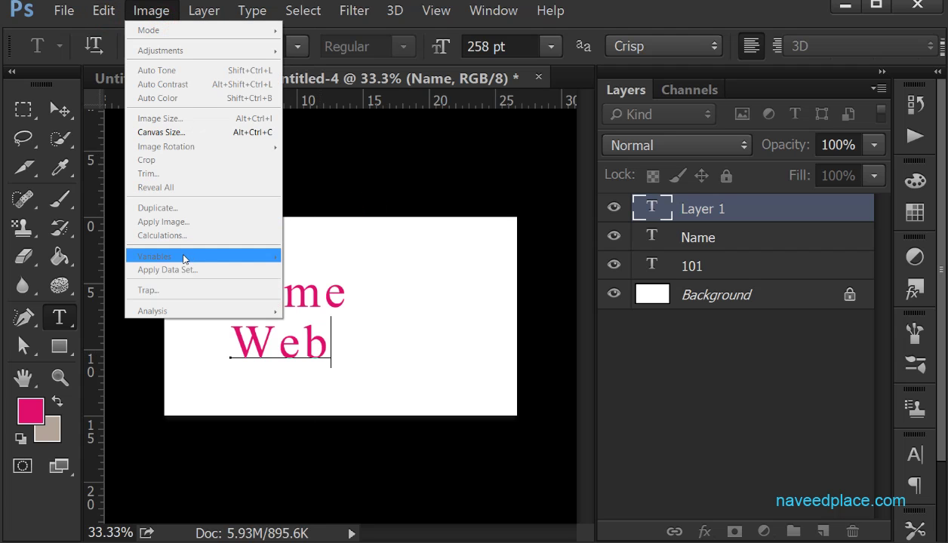
left_click(398, 149)
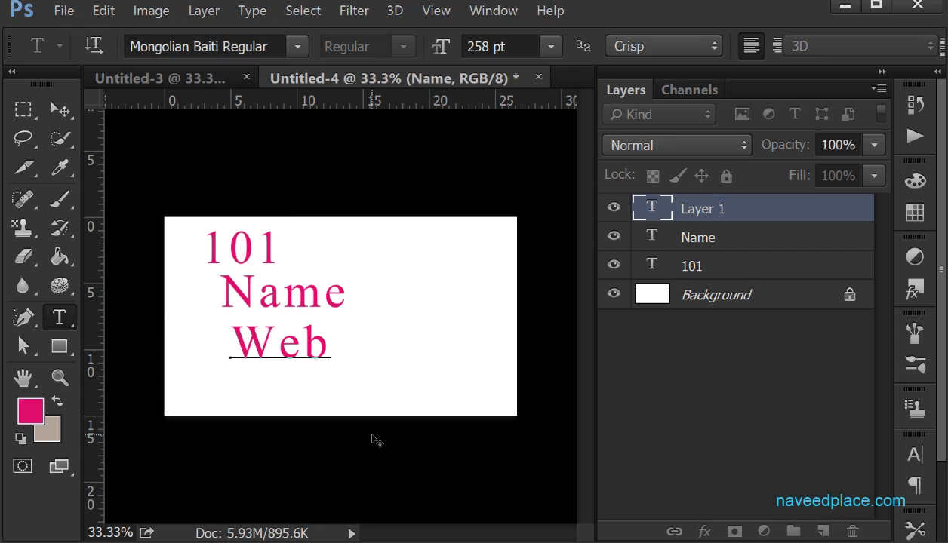
left_click(151, 11)
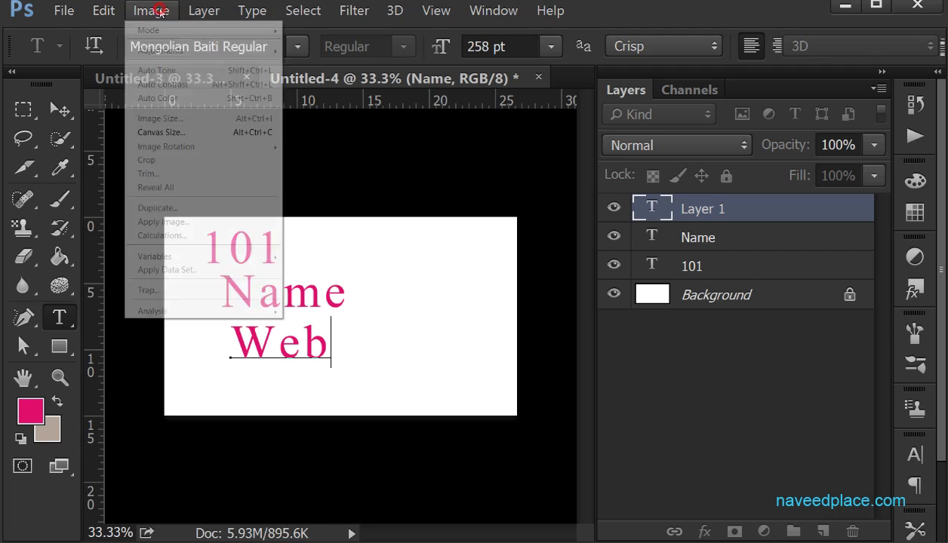